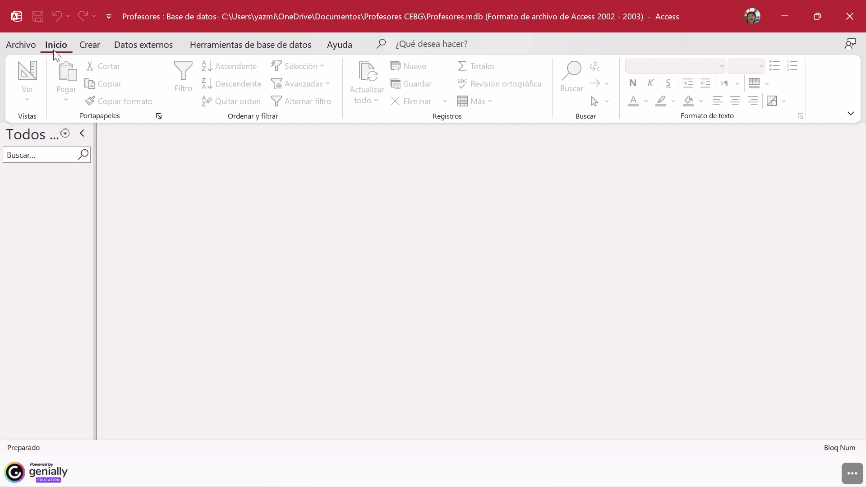
# Step: Create a new blank table in the database and call up Design view for it
pyautogui.click(90, 45)
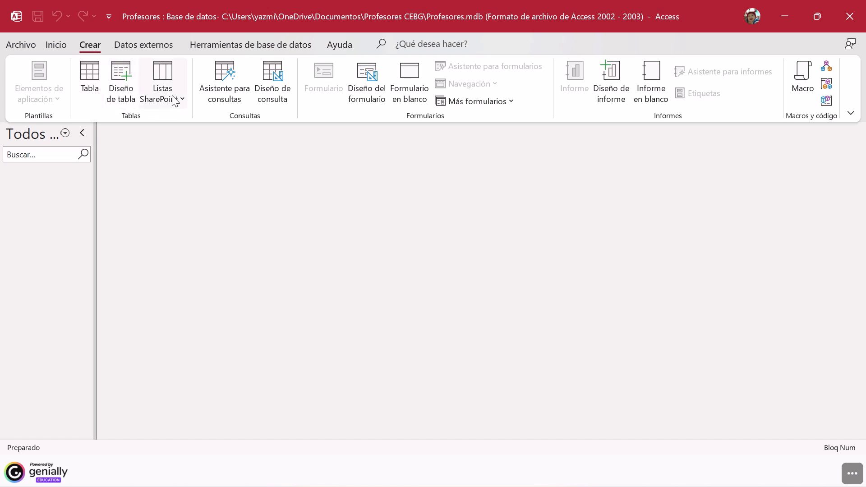
pyautogui.click(90, 72)
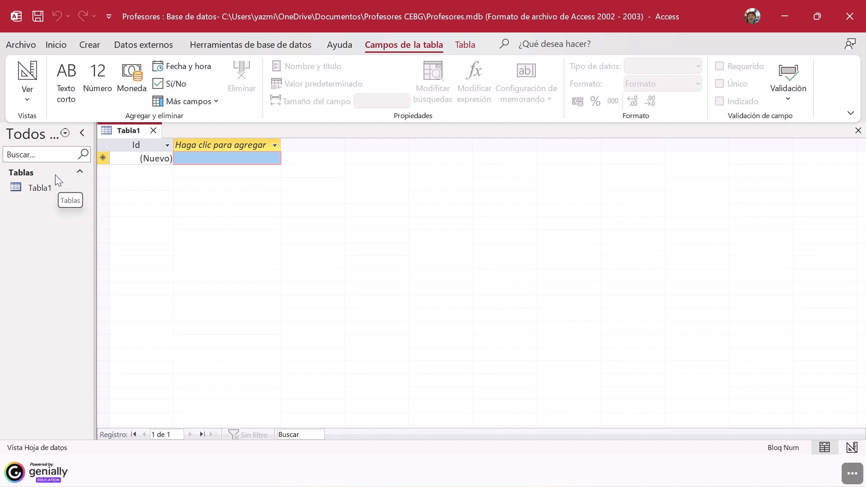
pyautogui.rightClick(24, 188)
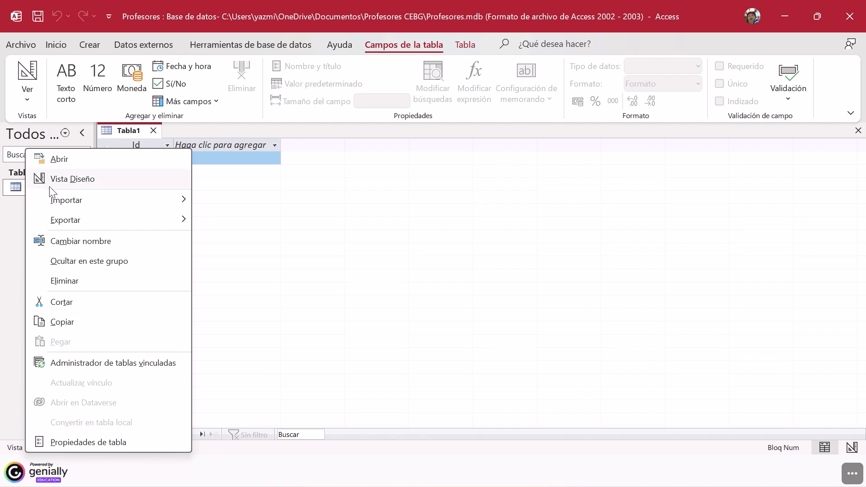
pyautogui.click(67, 181)
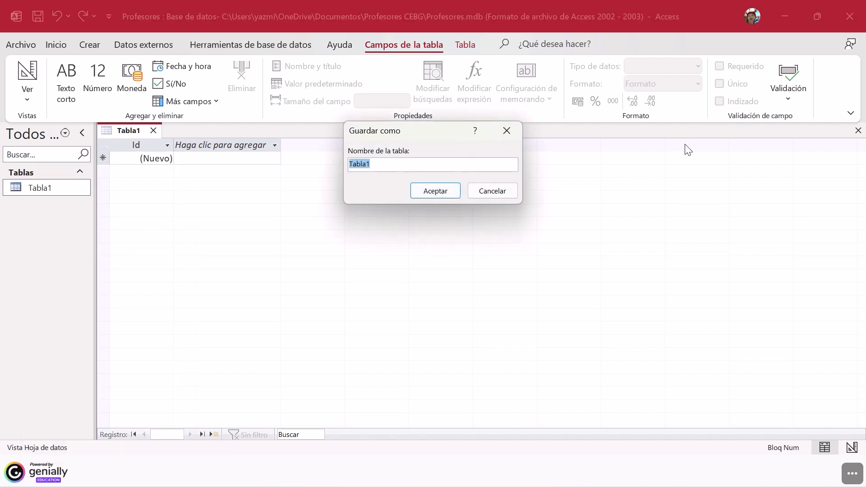
# Step: Save the new table under the name Profesores so it opens in Design view
pyautogui.moveTo(448, 127); pyautogui.dragTo(452, 184)
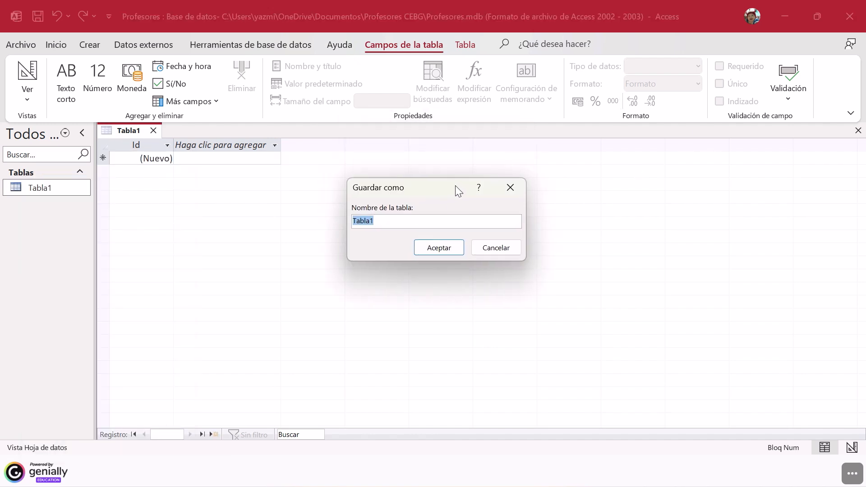
pyautogui.click(392, 220)
pyautogui.moveTo(392, 220); pyautogui.dragTo(332, 216)
pyautogui.write('Prfo')
pyautogui.press('BackSpace')
pyautogui.press('BackSpace')
pyautogui.write('ofesores')
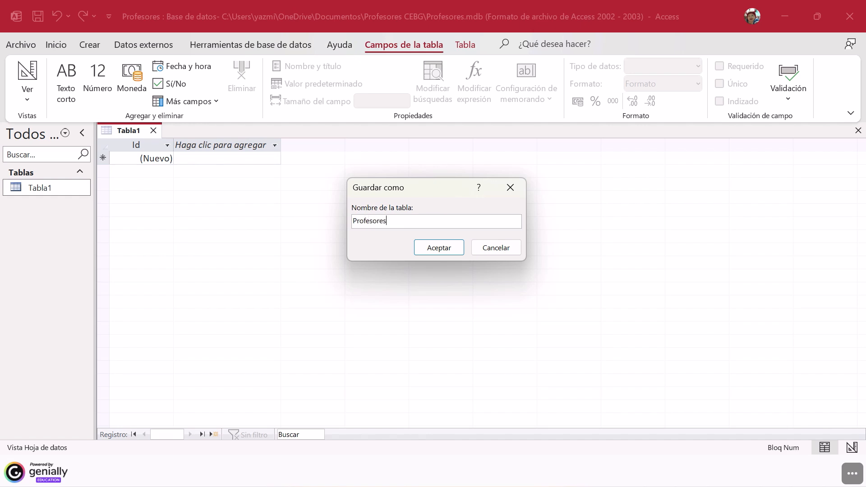
pyautogui.click(438, 247)
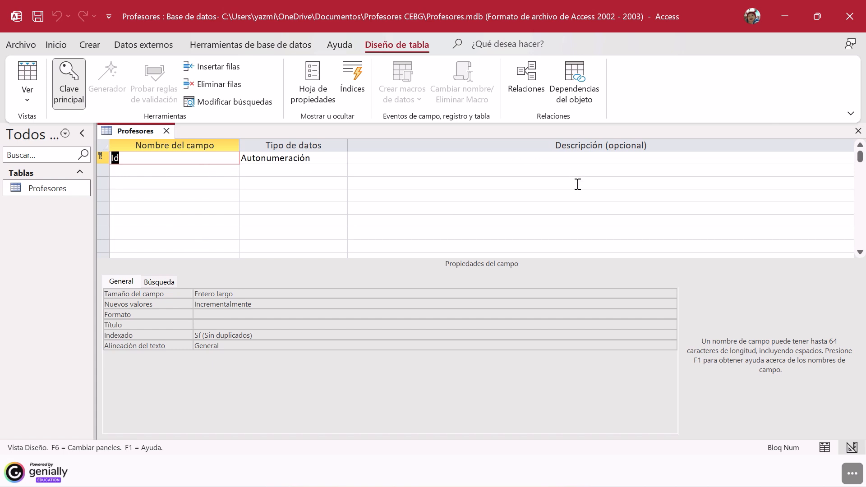
# Step: Rename the primary key field Id as CodProfesor
pyautogui.click(199, 160)
pyautogui.click(314, 158)
pyautogui.click(341, 158)
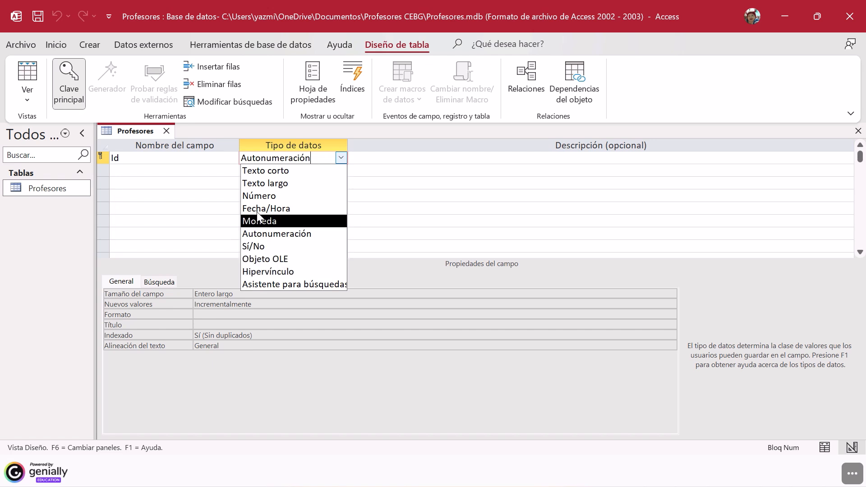
pyautogui.click(169, 158)
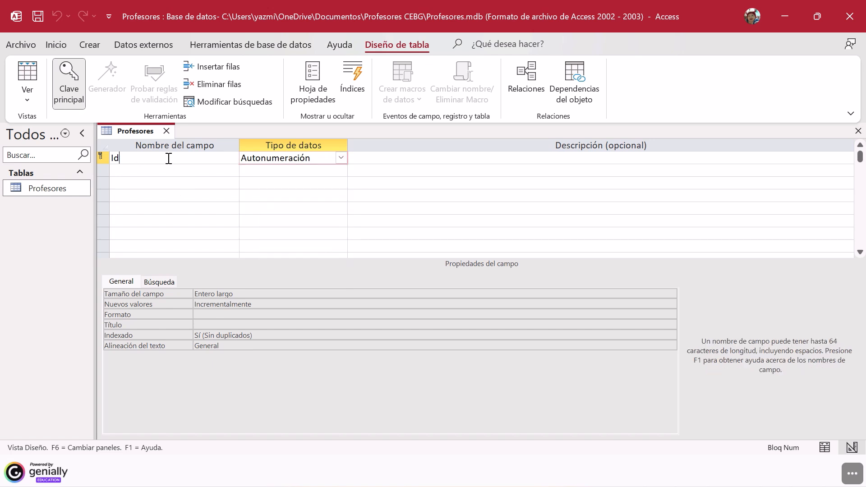
pyautogui.press('BackSpace')
pyautogui.press('BackSpace')
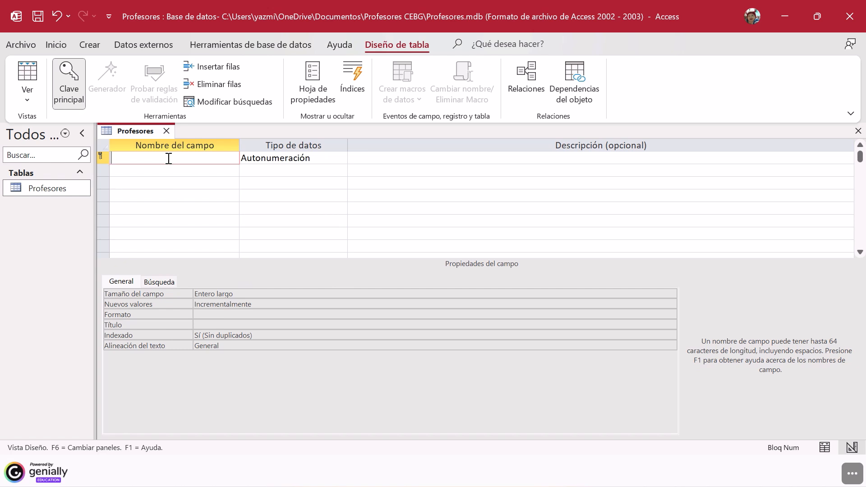
pyautogui.write('CodProfesor')
# Step: Set the data type of the CodProfesor field to Texto corto
pyautogui.click(322, 158)
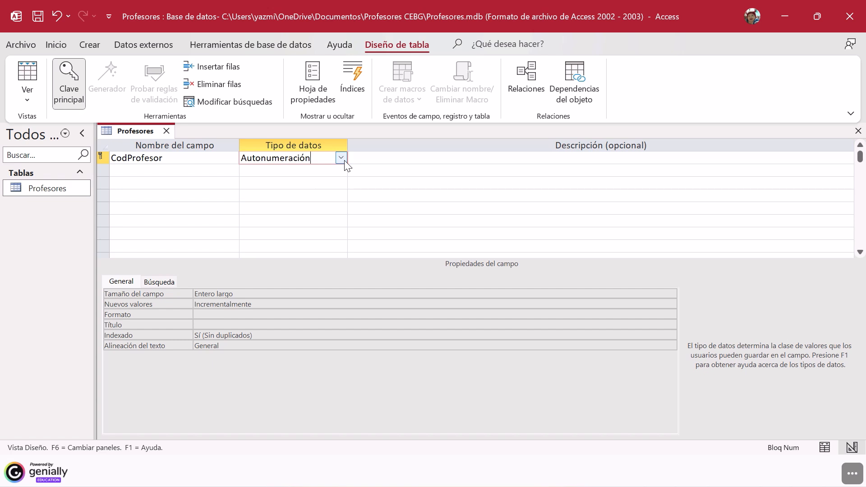
pyautogui.click(341, 158)
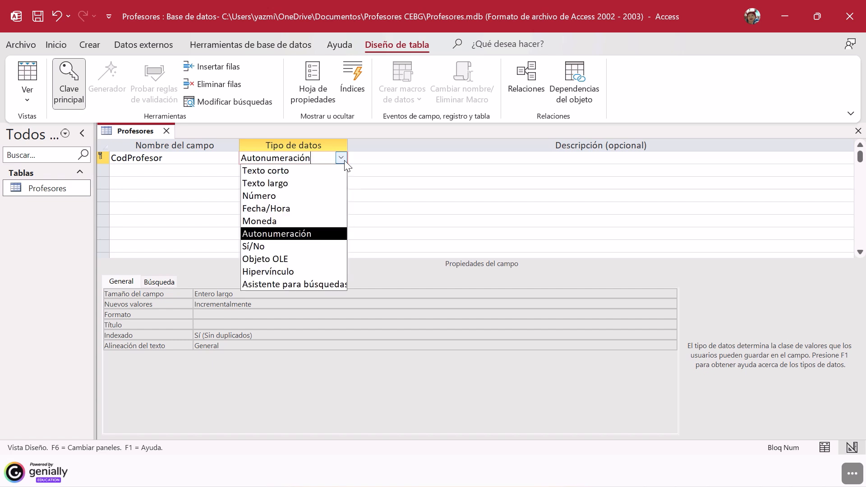
pyautogui.click(318, 171)
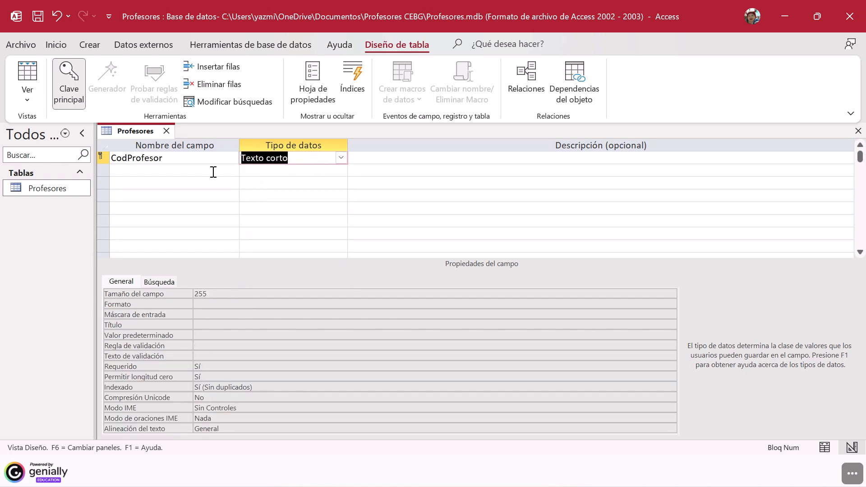
# Step: Add a field named Nombre with the data type Texto corto below CodProfesor
pyautogui.click(167, 171)
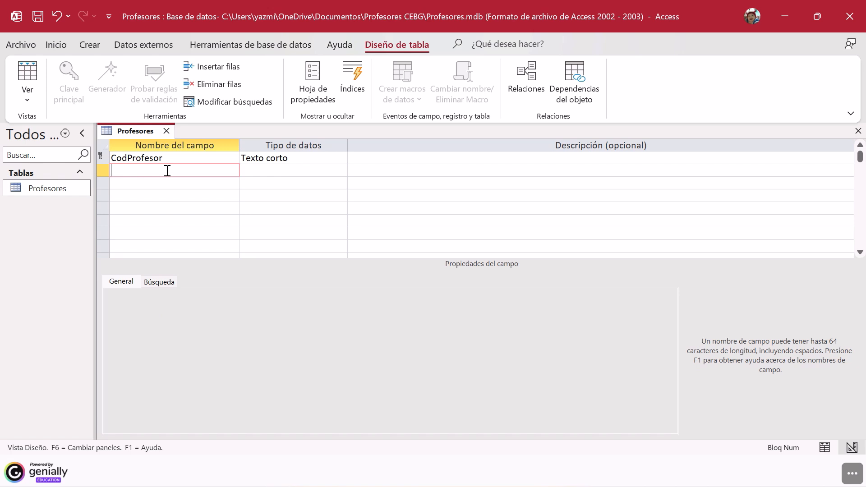
pyautogui.write('Nombre')
pyautogui.click(257, 170)
# Step: Add a field named Edad below Nombre and set its data type to Número
pyautogui.click(207, 187)
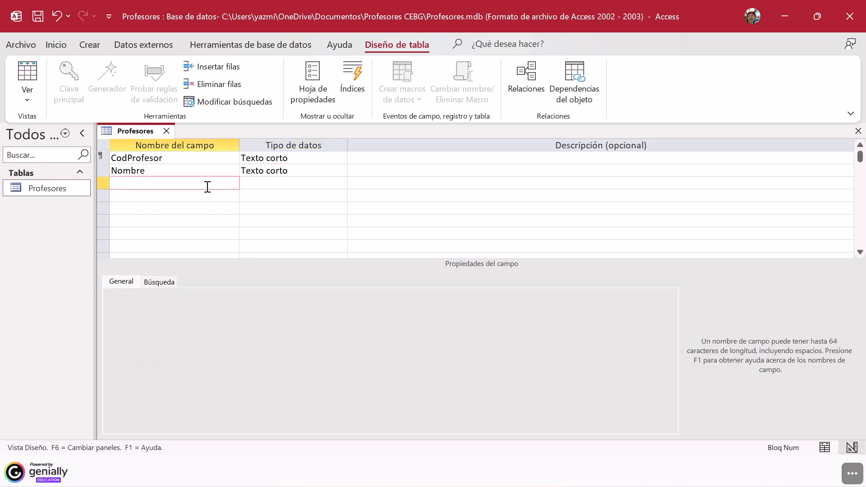
pyautogui.write('Edad')
pyautogui.click(260, 188)
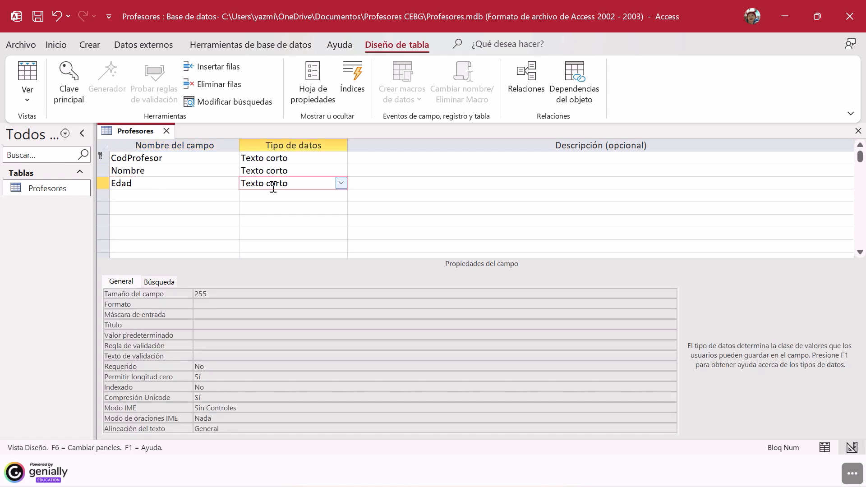
pyautogui.click(341, 183)
pyautogui.click(292, 219)
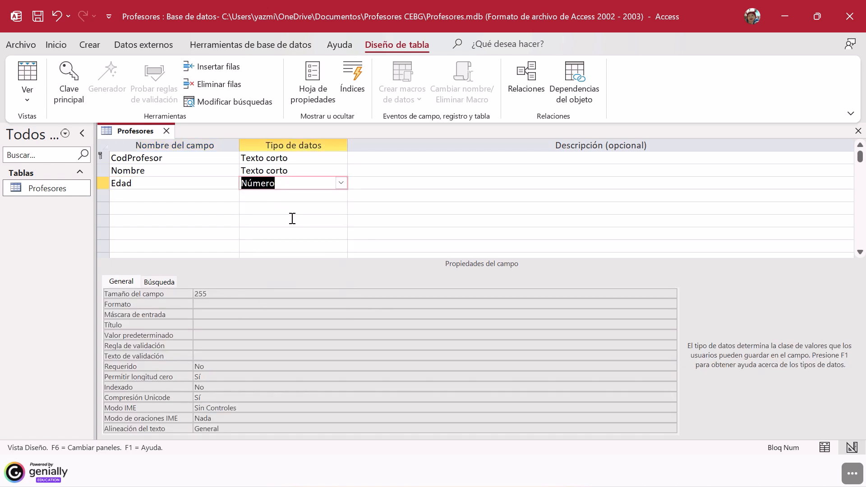
# Step: Add a field named Direccion, spelled without an accent, with the data type Texto corto below Edad
pyautogui.click(169, 201)
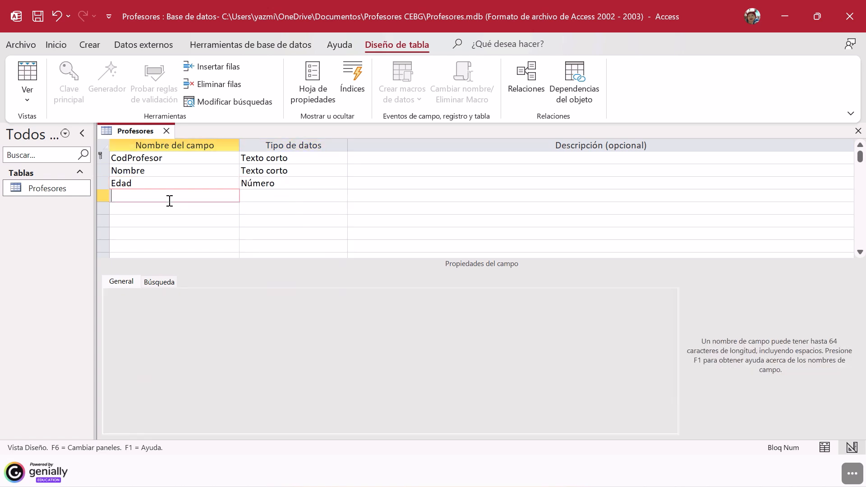
pyautogui.write('Dirección')
pyautogui.click(289, 196)
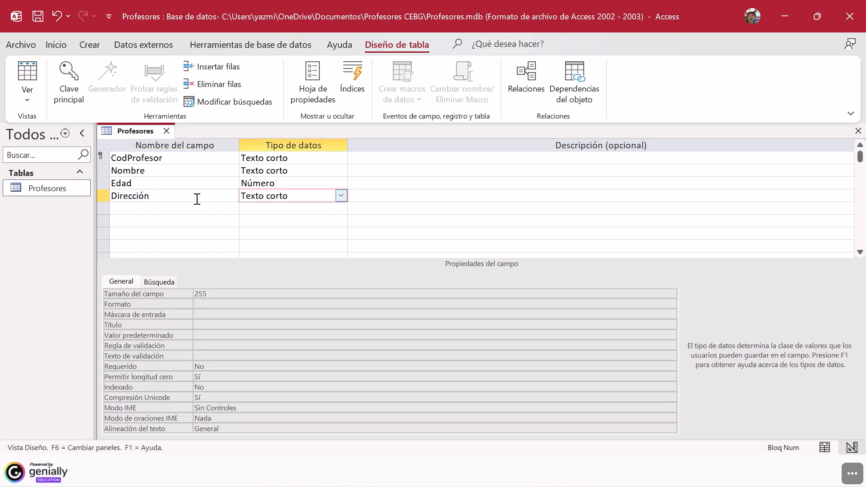
pyautogui.click(151, 197)
pyautogui.press('BackSpace')
pyautogui.press('BackSpace')
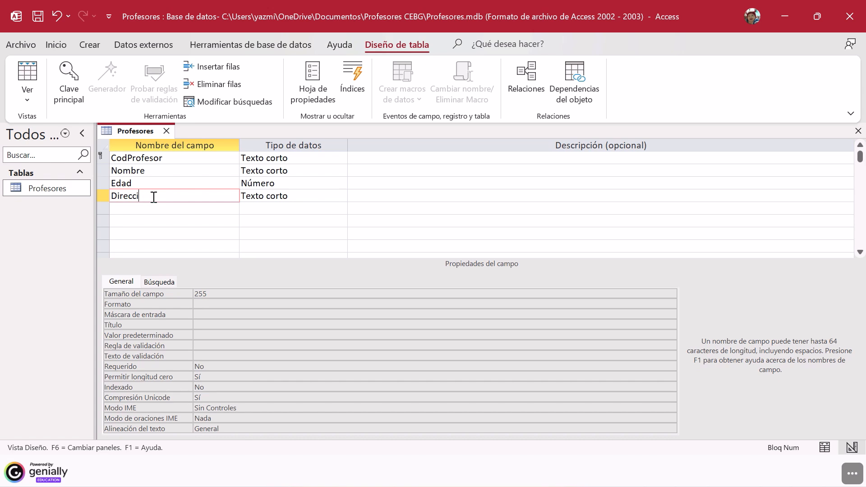
pyautogui.write('on')
pyautogui.click(266, 197)
pyautogui.click(340, 196)
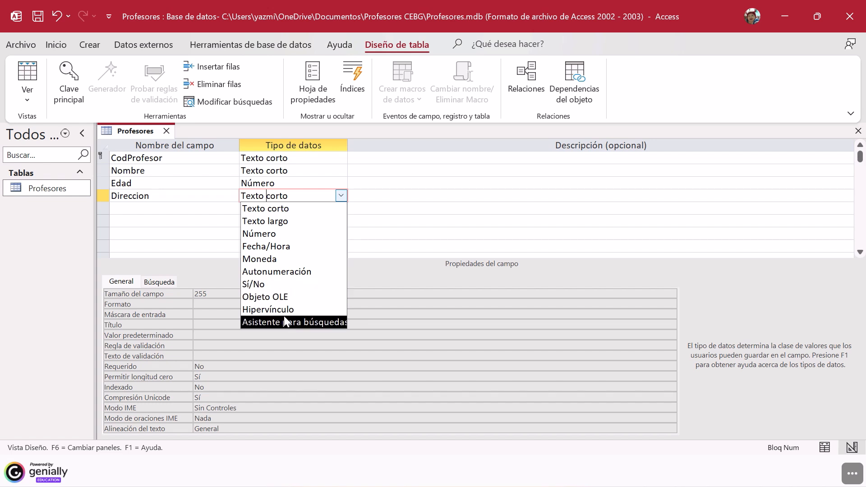
pyautogui.click(272, 208)
# Step: Add a field named CodMat with the data type Texto corto below Direccion
pyautogui.click(188, 207)
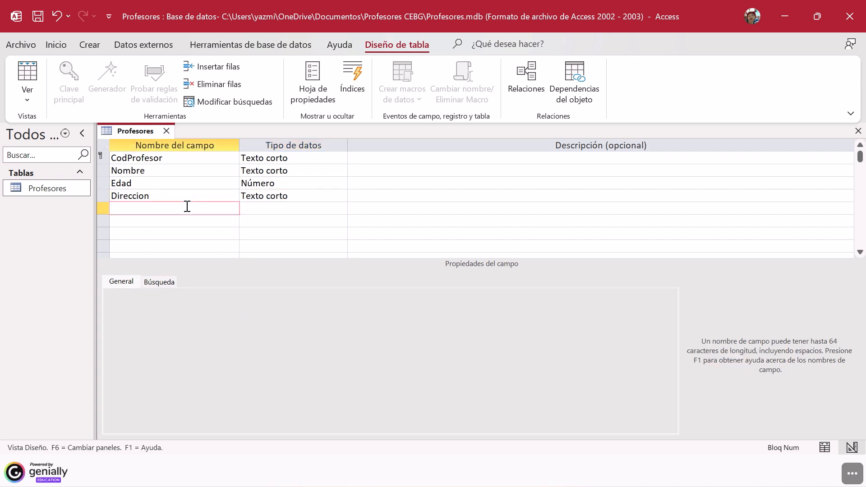
pyautogui.write('CodMat')
pyautogui.click(288, 211)
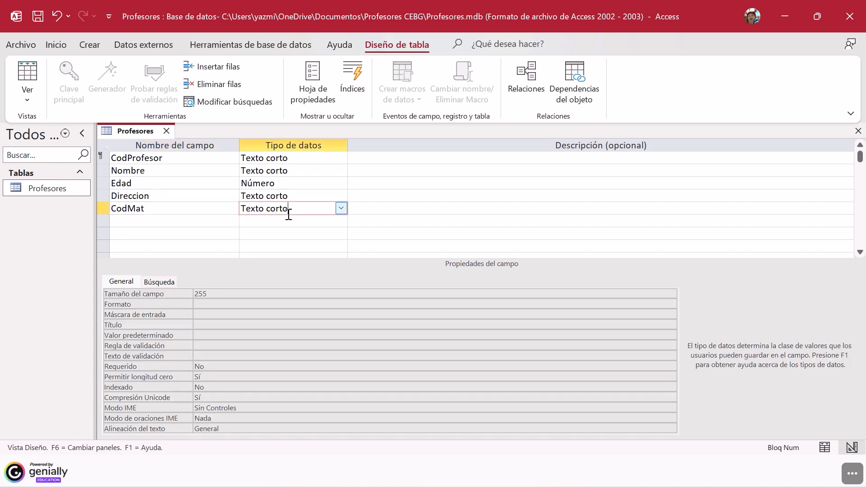
# Step: Add a field named Teléfono below CodMat and set its data type to Número
pyautogui.click(211, 222)
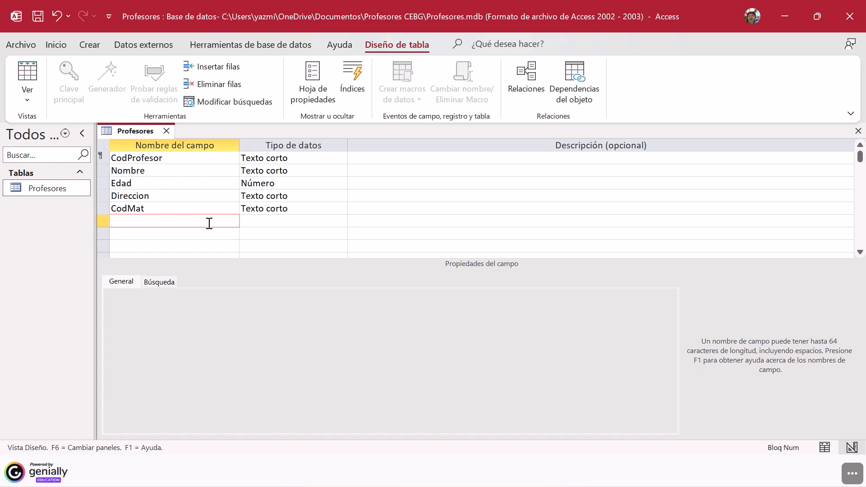
pyautogui.write('Teléfono')
pyautogui.click(290, 222)
pyautogui.click(341, 221)
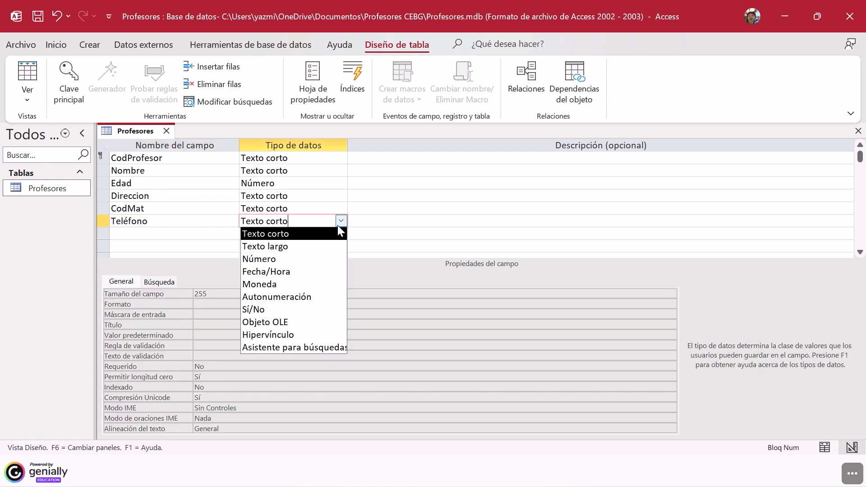
pyautogui.click(296, 259)
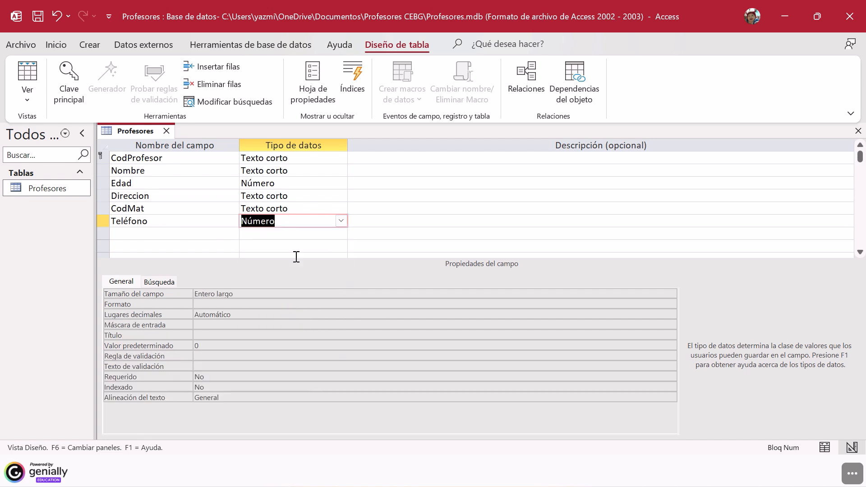
# Step: Check the data types of the fields and save the design of the Profesores table
pyautogui.click(300, 195)
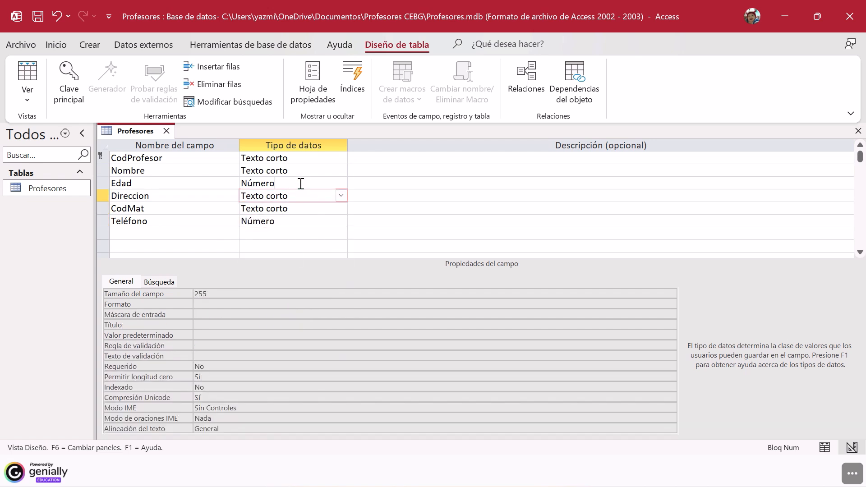
pyautogui.click(300, 183)
pyautogui.click(301, 170)
pyautogui.click(300, 158)
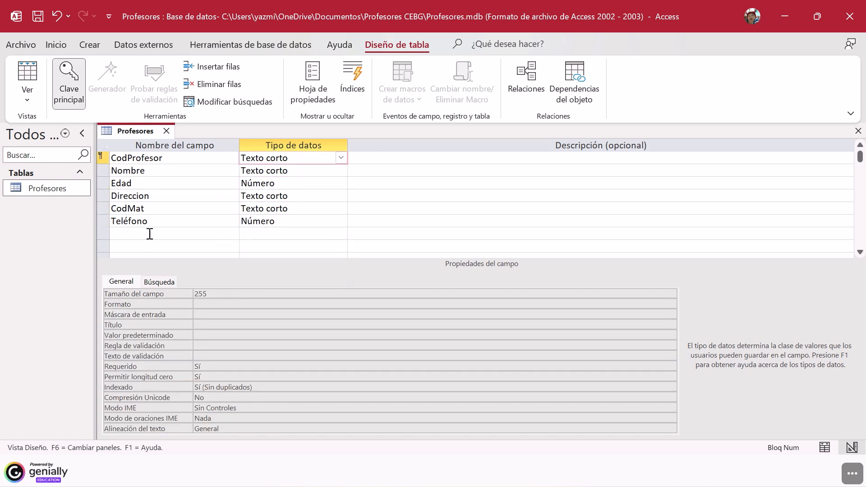
pyautogui.click(40, 19)
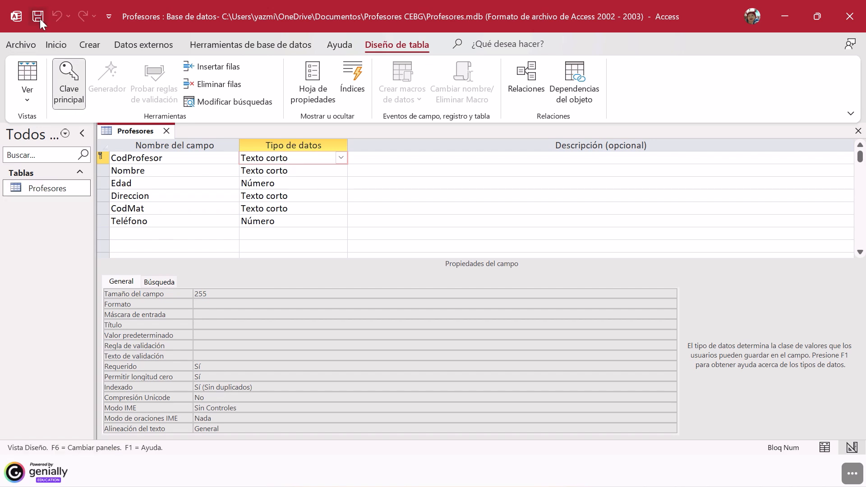
pyautogui.click(50, 192)
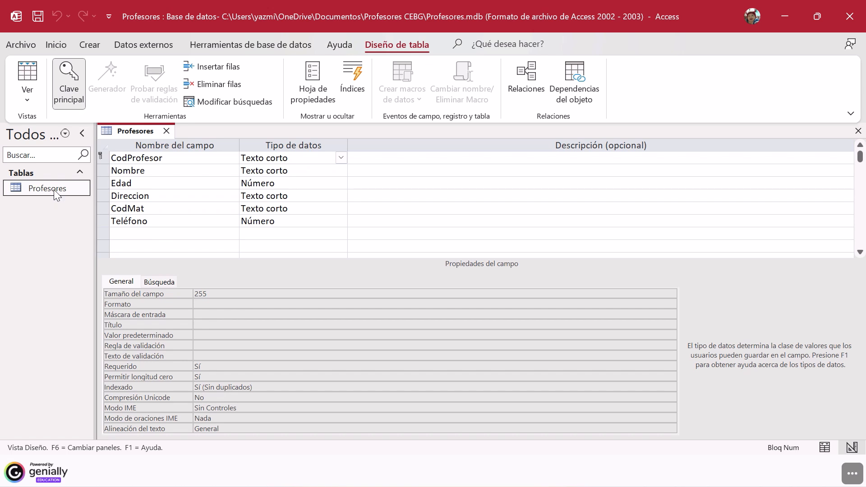
# Step: Create a new blank table in the database and select it in the list of tables
pyautogui.click(86, 45)
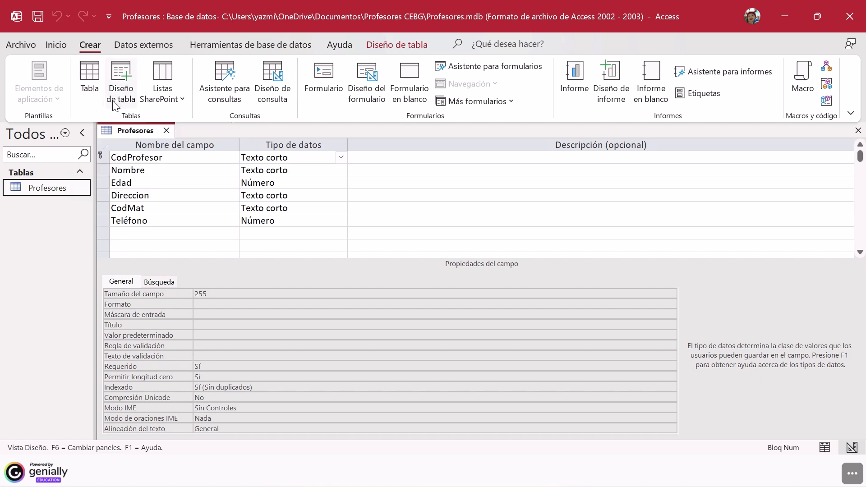
pyautogui.click(87, 91)
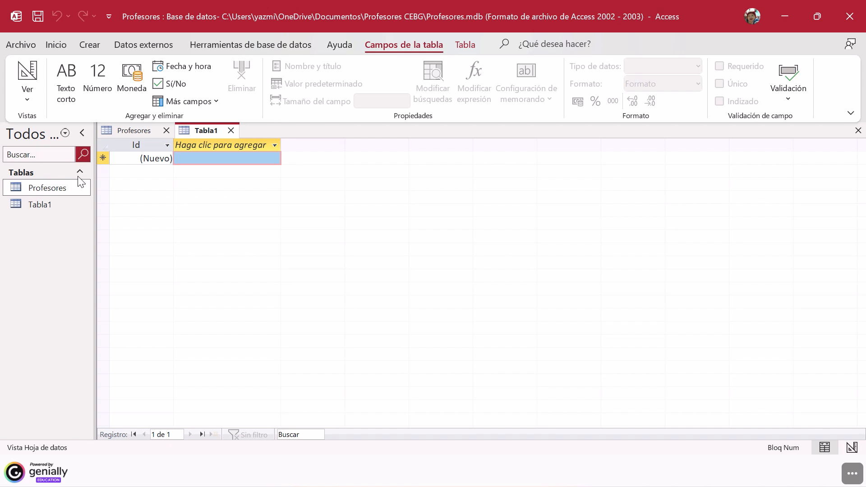
pyautogui.click(52, 206)
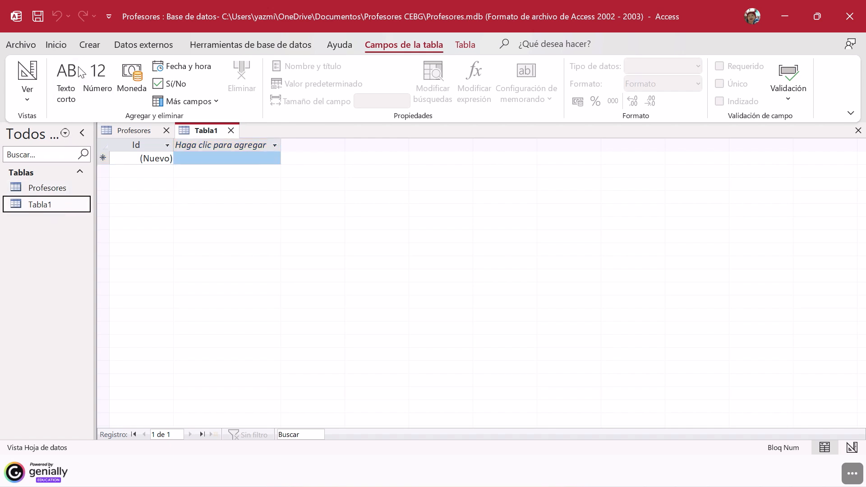
pyautogui.click(88, 45)
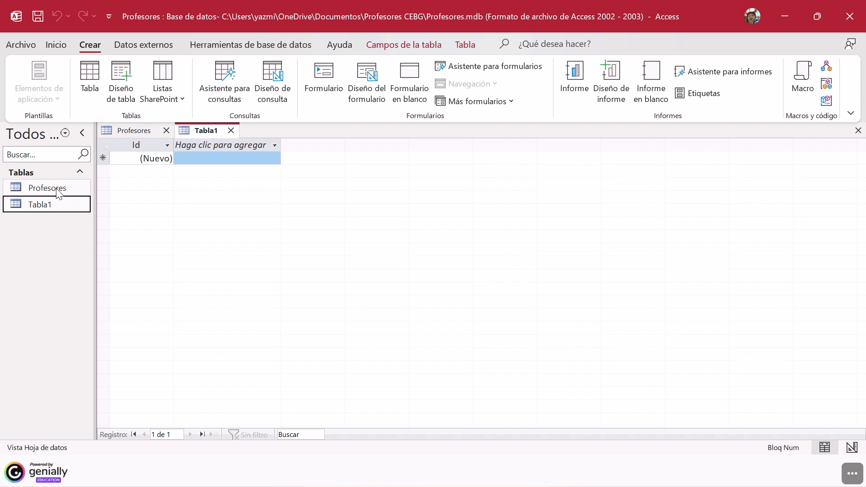
# Step: Switch the new table to Design view, saving it under the name Estudiante
pyautogui.rightClick(51, 207)
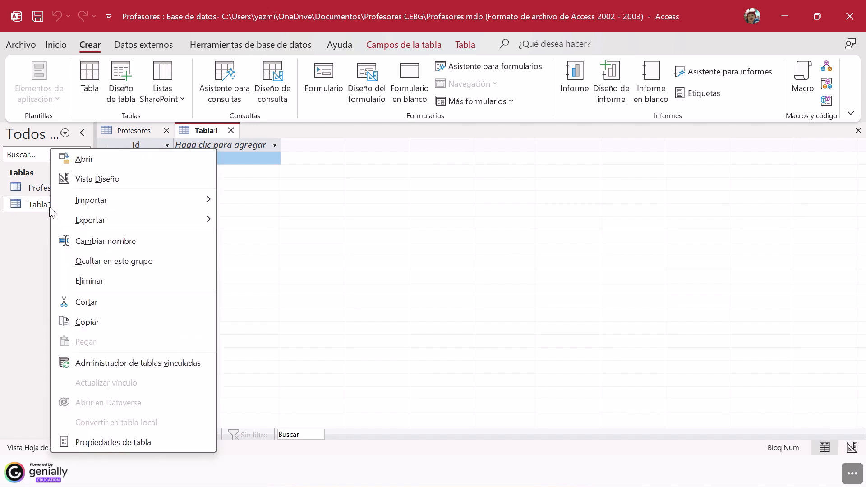
pyautogui.click(100, 180)
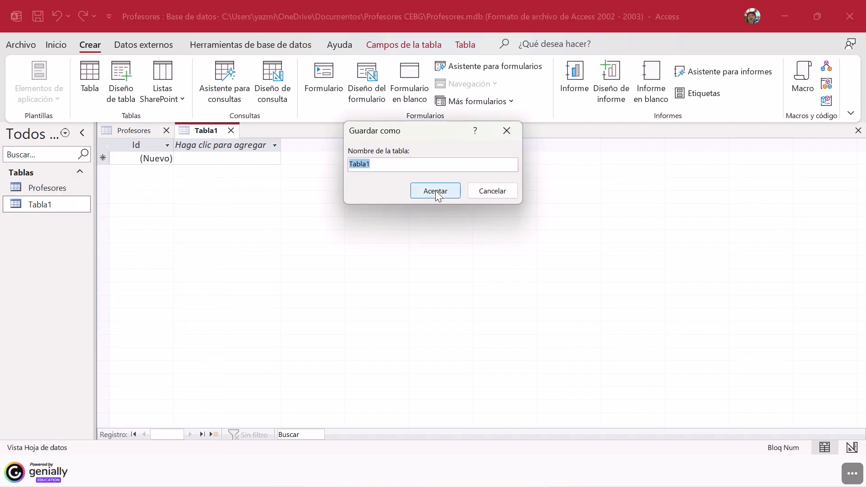
pyautogui.click(443, 164)
pyautogui.press('BackSpace')
pyautogui.press('BackSpace')
pyautogui.press('BackSpace')
pyautogui.press('BackSpace')
pyautogui.press('BackSpace')
pyautogui.press('BackSpace')
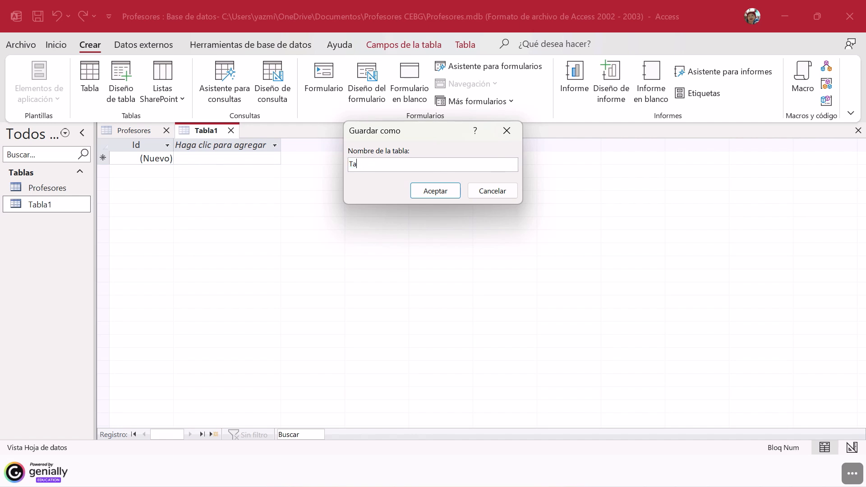
pyautogui.write('Estudiante')
pyautogui.click(431, 192)
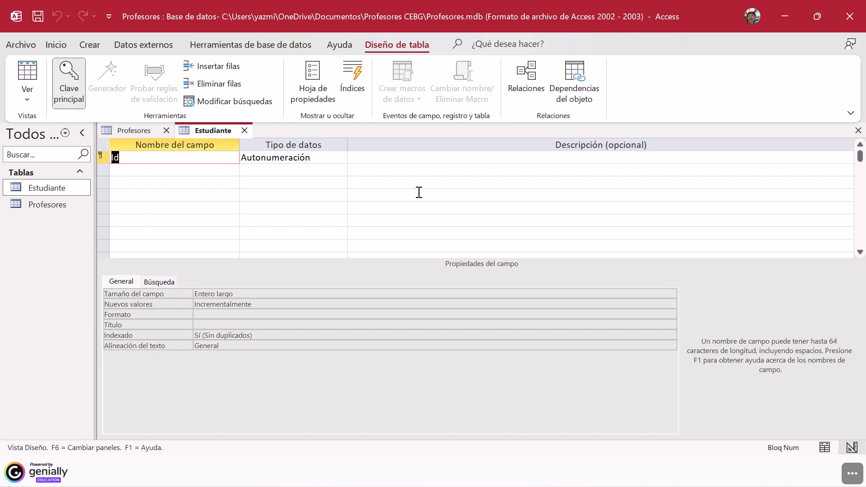
# Step: Rename the Id primary key field of the Estudiante table as CocEstudiante
pyautogui.click(187, 162)
pyautogui.press('BackSpace')
pyautogui.press('BackSpace')
pyautogui.press('capslock')
pyautogui.press('capslock')
pyautogui.write('CocEst')
pyautogui.write('ante')
# Step: View the Profesores and Estudiante tables as datasheets, saving the Estudiante design changes
pyautogui.click(61, 207)
pyautogui.doubleClick(63, 208)
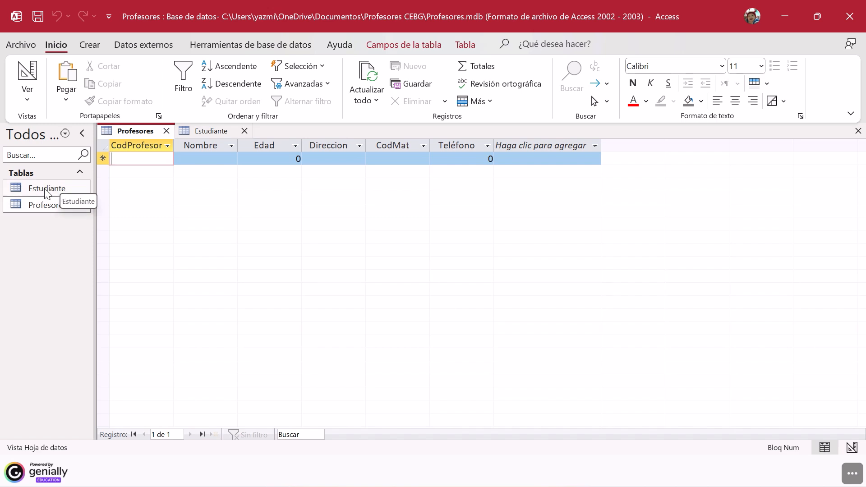
pyautogui.doubleClick(59, 190)
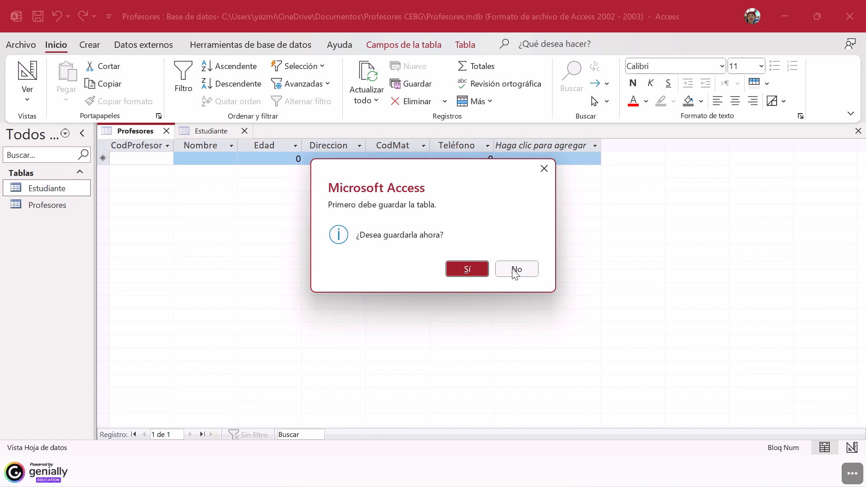
pyautogui.click(469, 271)
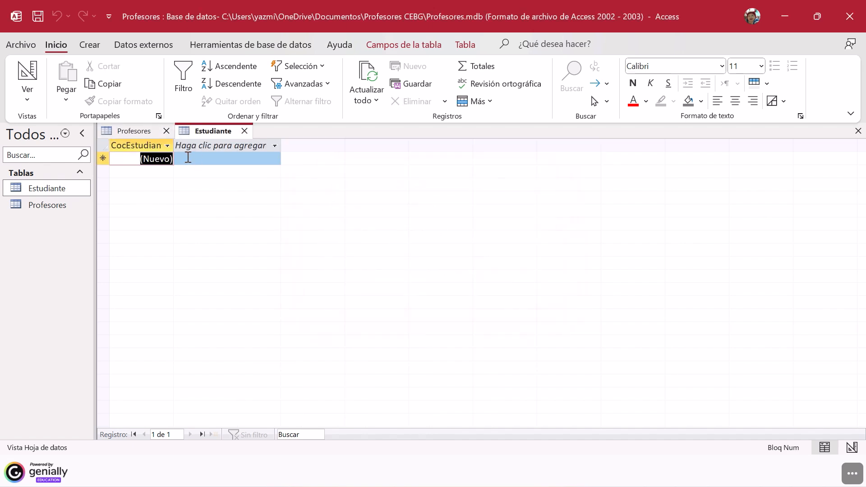
pyautogui.click(173, 159)
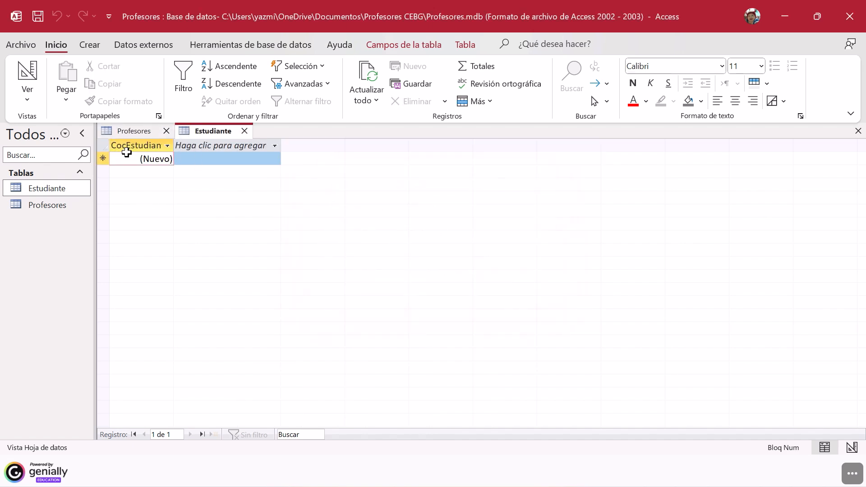
pyautogui.click(186, 145)
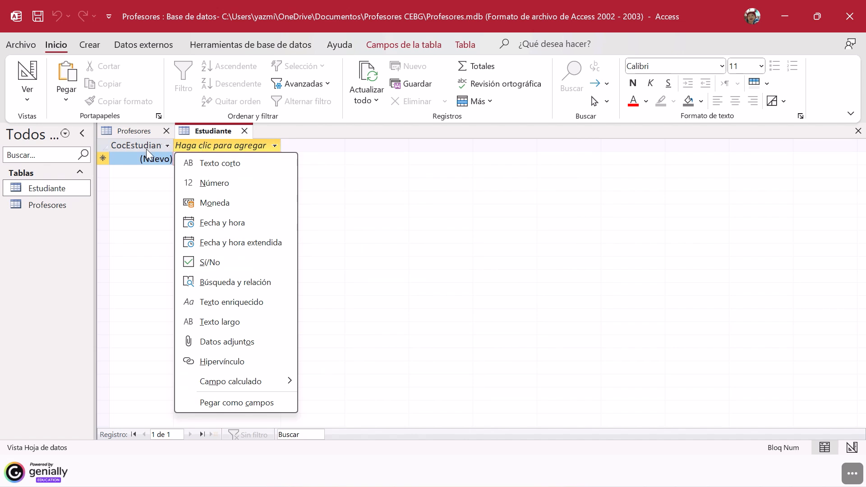
pyautogui.press('Escape')
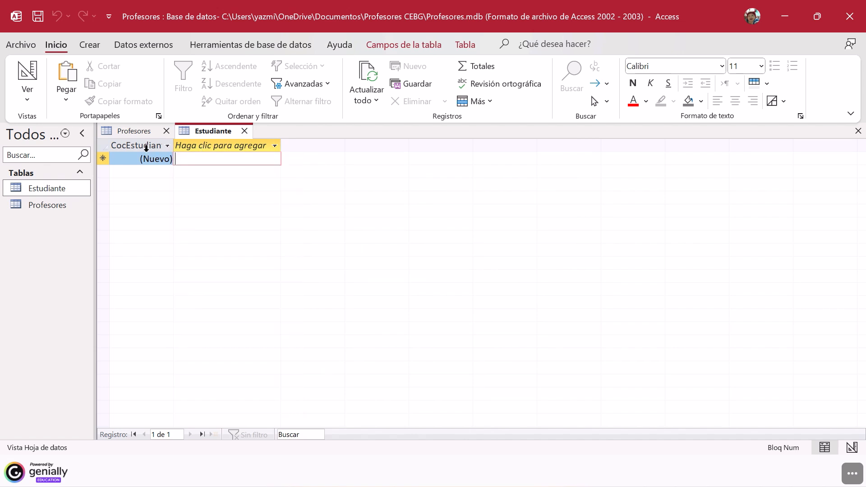
# Step: Close both open tables and reopen the Estudiante table in Design view
pyautogui.click(244, 130)
pyautogui.click(167, 131)
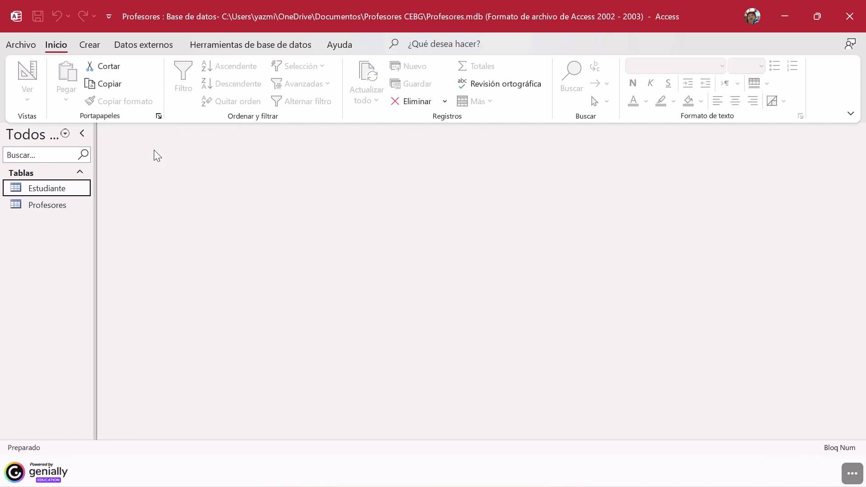
pyautogui.rightClick(59, 188)
pyautogui.click(112, 177)
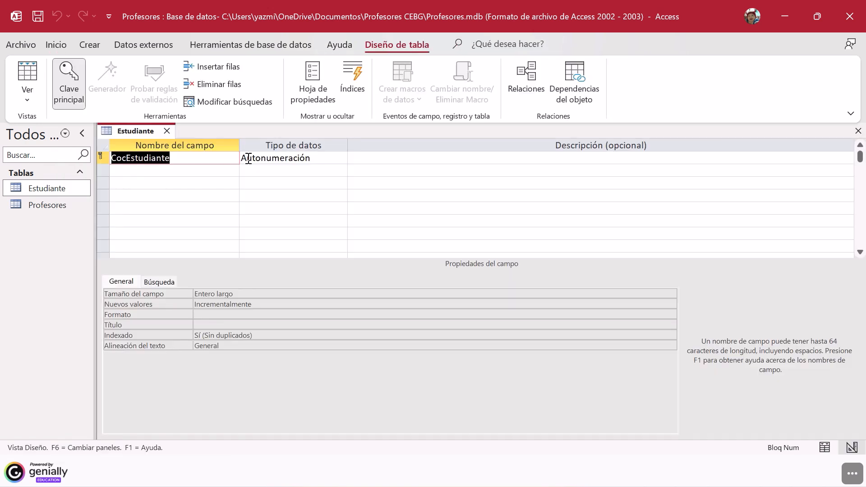
# Step: Set the key field's data type to Texto corto and correct its name to CodEstudiante
pyautogui.click(323, 156)
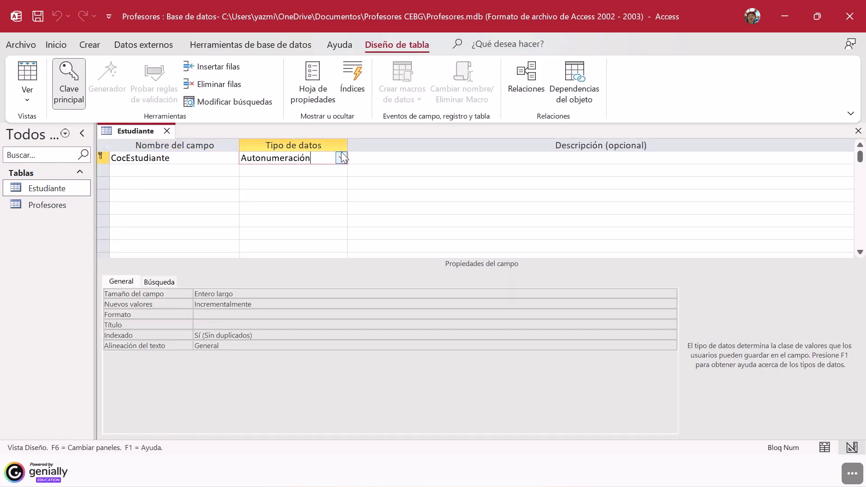
pyautogui.click(341, 156)
pyautogui.click(266, 169)
pyautogui.click(169, 169)
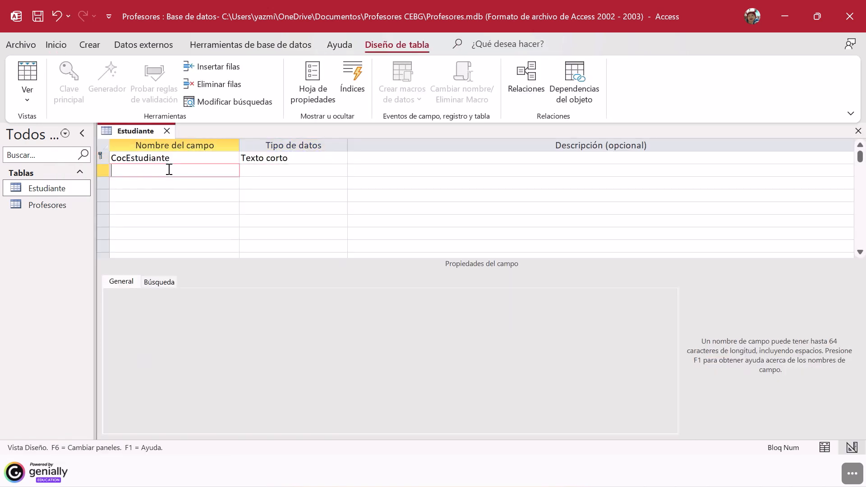
pyautogui.click(127, 159)
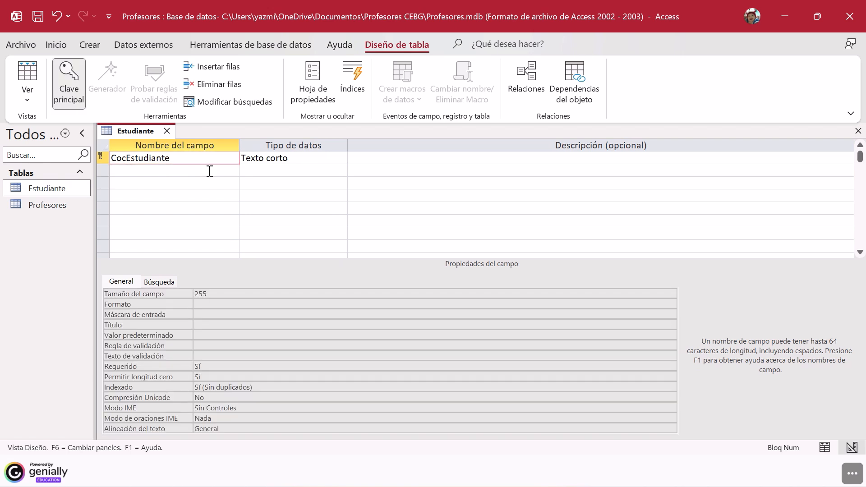
pyautogui.press('BackSpace')
pyautogui.write('d')
pyautogui.click(210, 171)
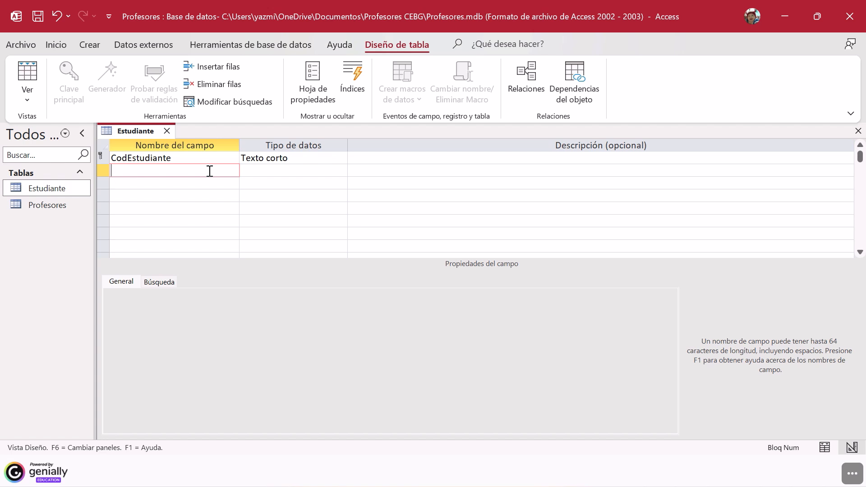
# Step: Add fields named Nombre and Cédula with the data type Texto corto below CodEstudiante
pyautogui.write('Nombre')
pyautogui.press('Down')
pyautogui.write('C')
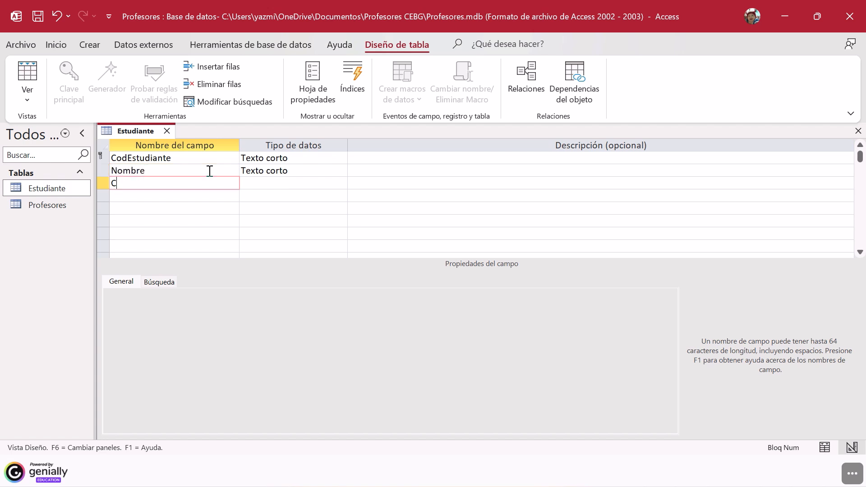
pyautogui.write('édula')
pyautogui.press('Down')
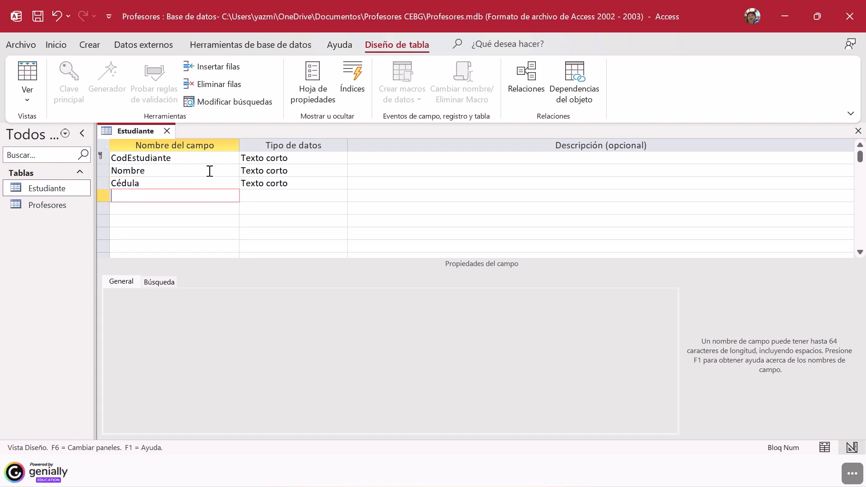
# Step: Add fields named FechaNacimiento and Edad below Cédula
pyautogui.write('FechaNacimiento')
pyautogui.click(203, 209)
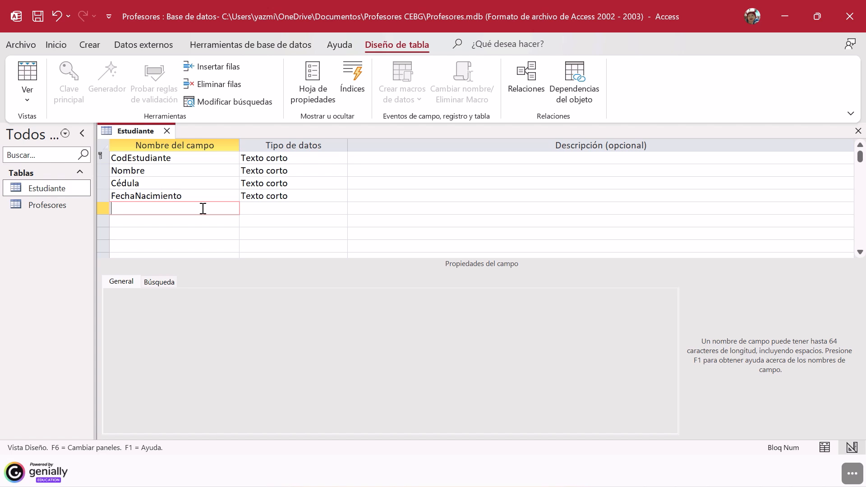
pyautogui.write('Edad')
pyautogui.click(197, 216)
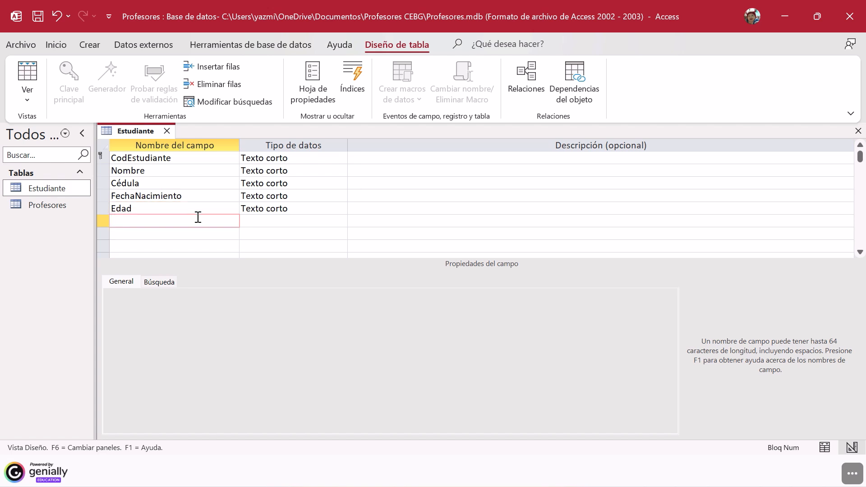
# Step: Add a field named Teléfono below Edad and set its data type to Número
pyautogui.write('Tel')
pyautogui.write('fono')
pyautogui.click(122, 222)
pyautogui.write('é')
pyautogui.click(273, 225)
pyautogui.click(194, 233)
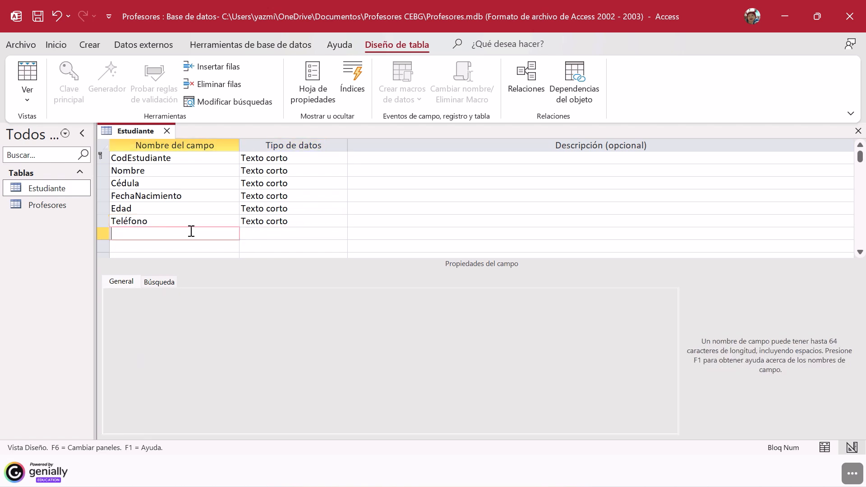
pyautogui.click(274, 221)
pyautogui.click(341, 221)
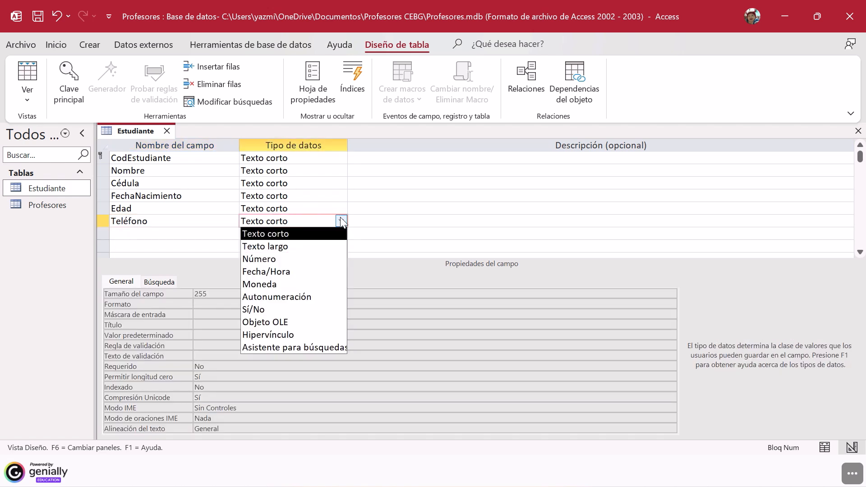
pyautogui.click(309, 258)
# Step: Set the data type of Edad to Número and that of FechaNacimiento to Fecha/Hora
pyautogui.click(286, 208)
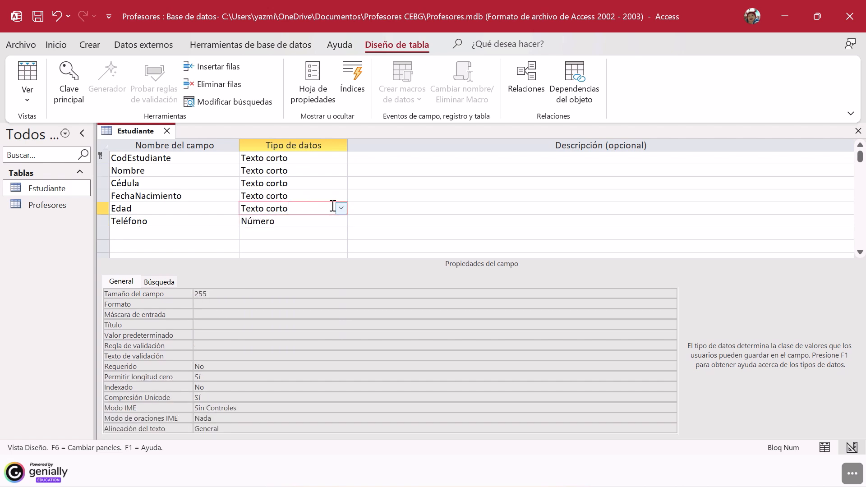
pyautogui.click(341, 208)
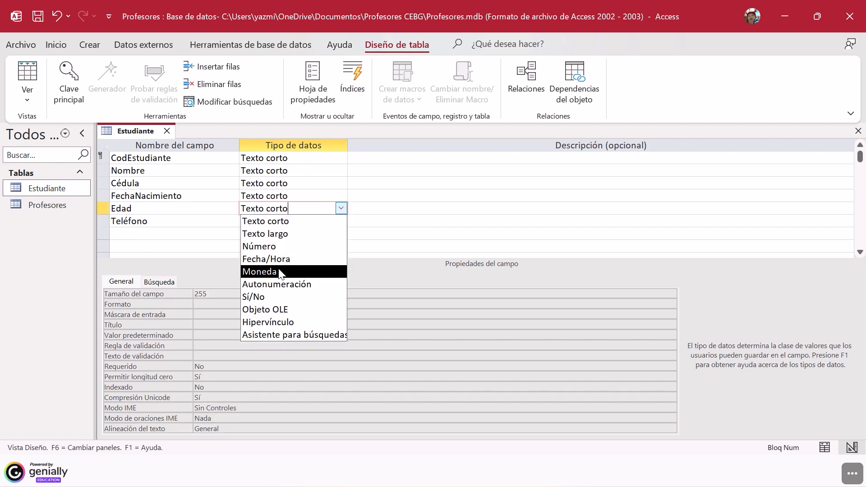
pyautogui.click(280, 246)
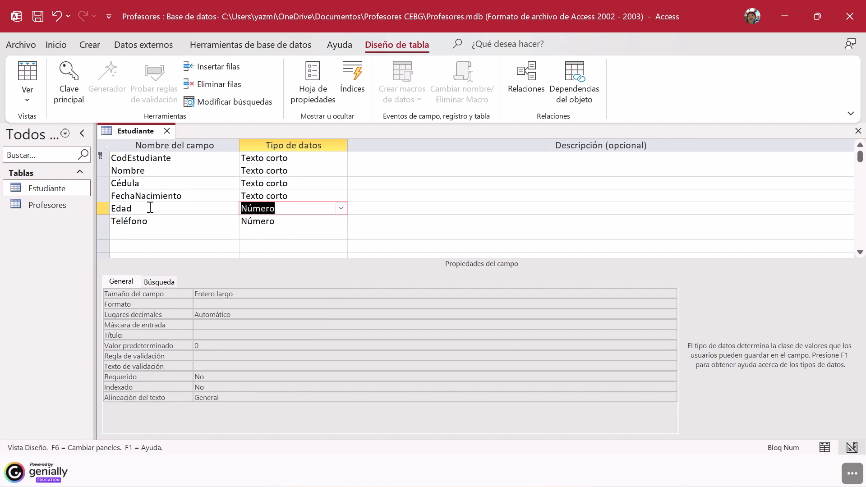
pyautogui.click(284, 197)
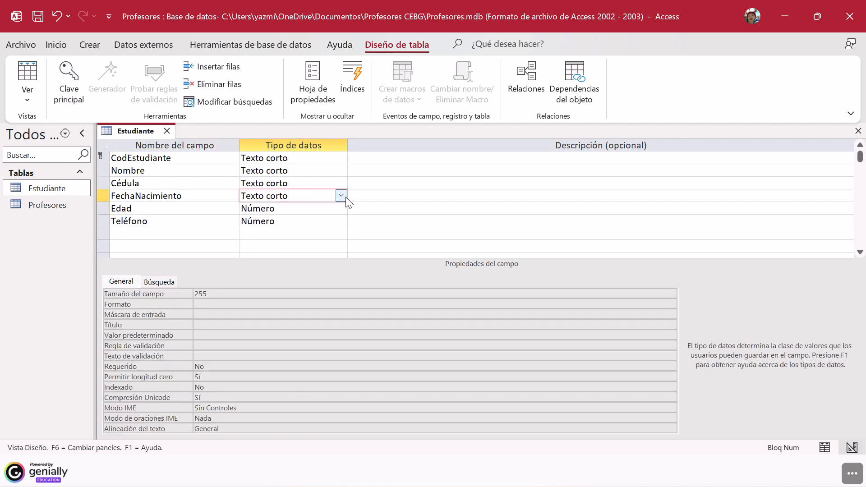
pyautogui.click(345, 197)
pyautogui.click(276, 247)
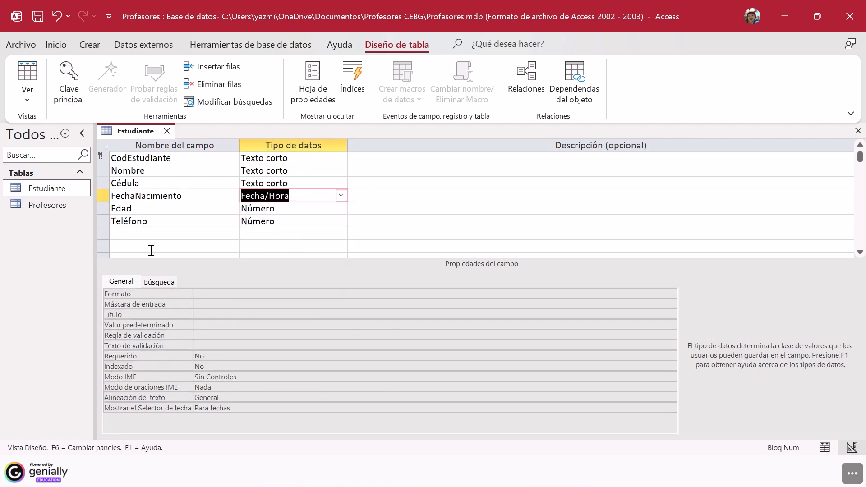
# Step: Add a field named Acudiente with the data type Texto corto below Teléfono
pyautogui.click(118, 235)
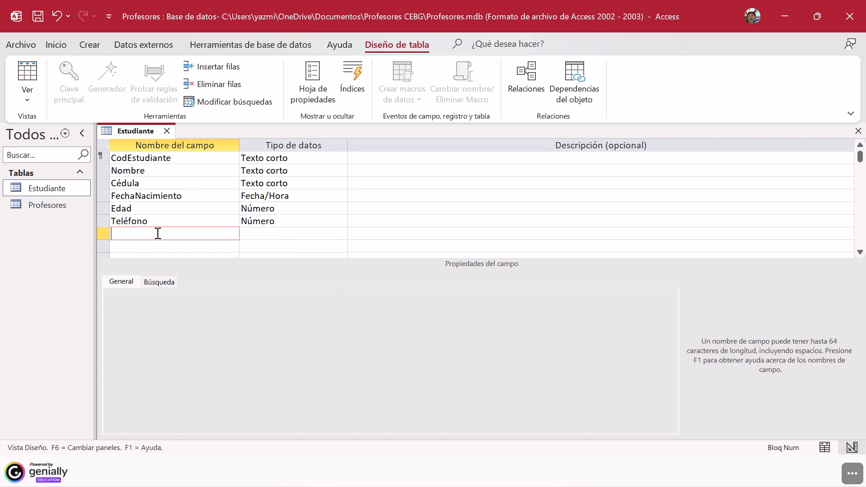
pyautogui.write('Acudiente')
pyautogui.click(261, 235)
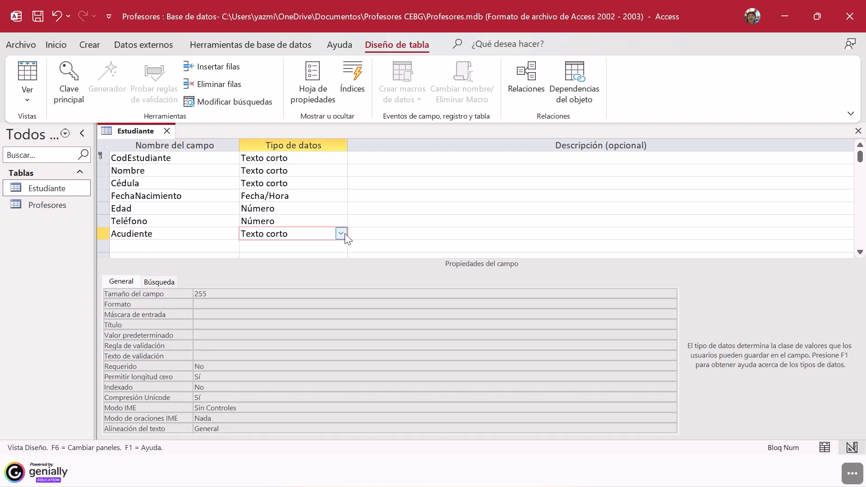
pyautogui.click(341, 233)
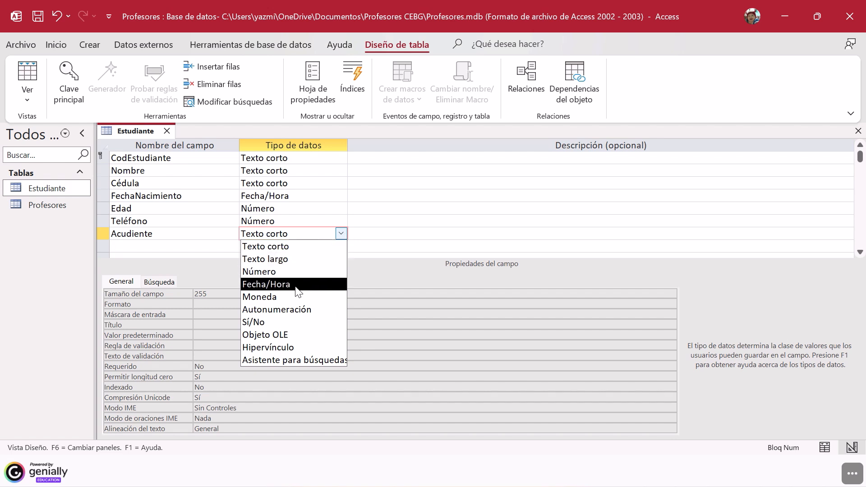
pyautogui.click(293, 249)
pyautogui.click(161, 246)
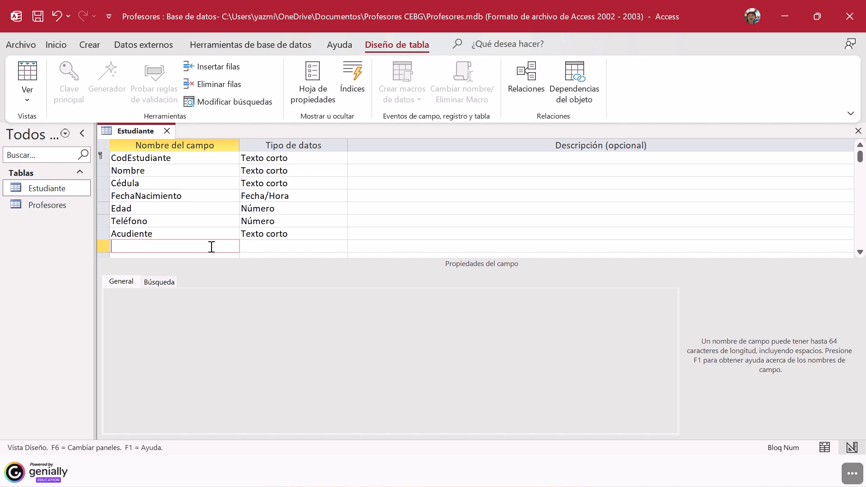
# Step: Review the data type assigned to each field of the Estudiante table, from CodEstudiante to Acudiente
pyautogui.click(307, 221)
pyautogui.click(306, 184)
pyautogui.click(287, 159)
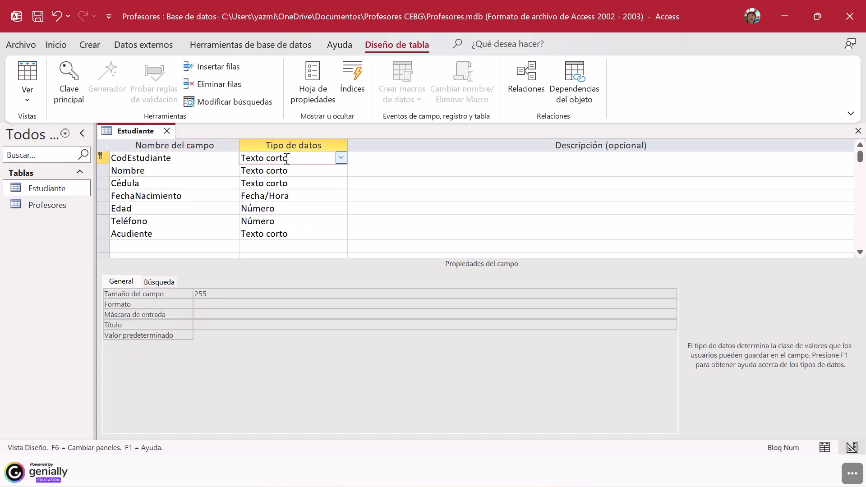
pyautogui.click(285, 170)
pyautogui.click(281, 184)
pyautogui.click(282, 195)
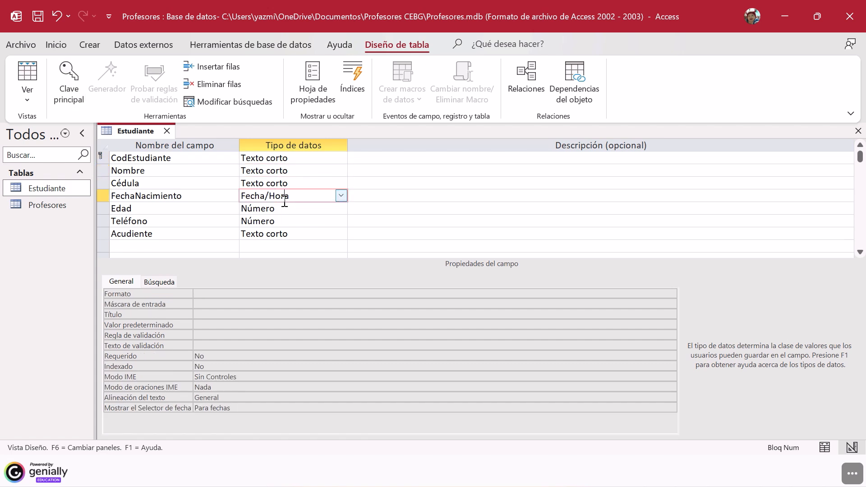
pyautogui.click(282, 209)
pyautogui.click(283, 221)
pyautogui.click(295, 235)
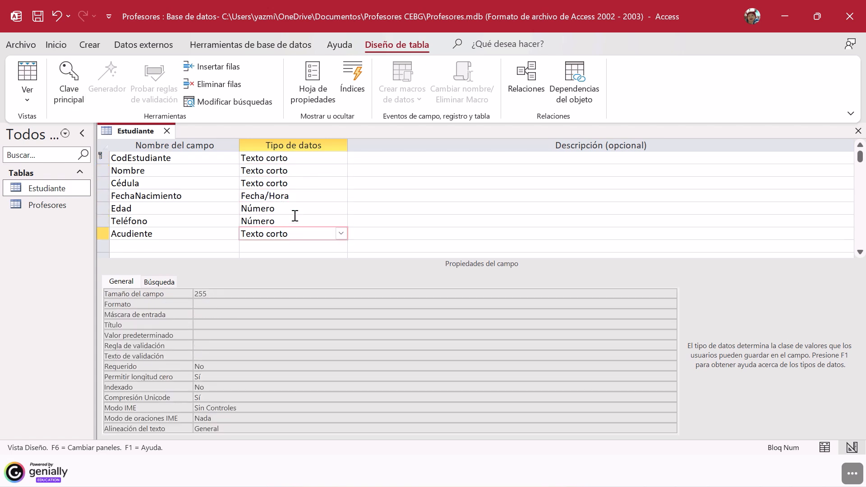
pyautogui.click(293, 220)
pyautogui.click(291, 197)
pyautogui.click(293, 181)
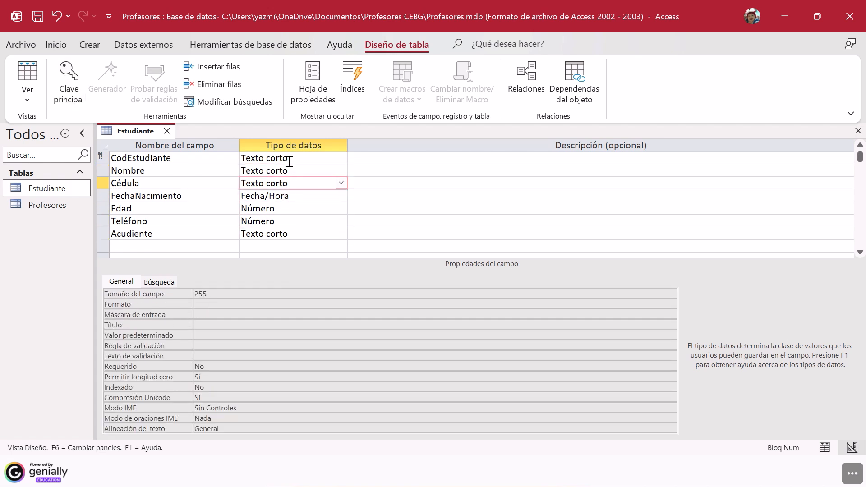
pyautogui.click(289, 159)
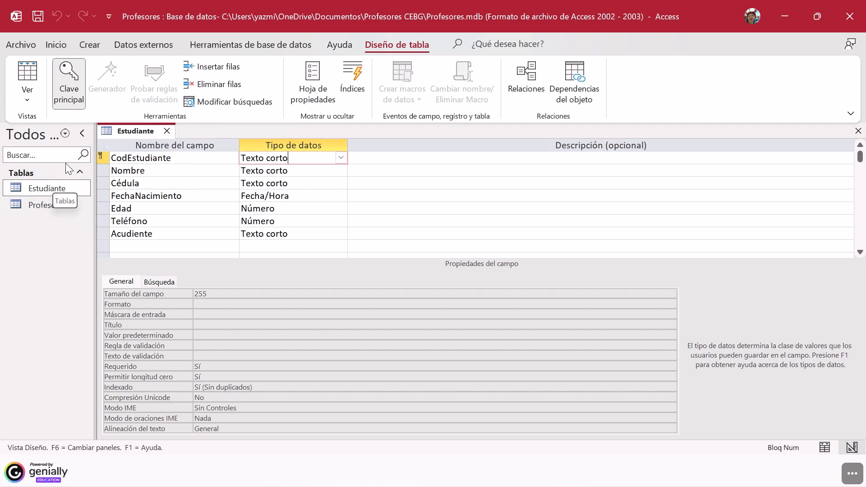
# Step: Create a new table, switch it to Design view and save it with the name Materia
pyautogui.click(90, 44)
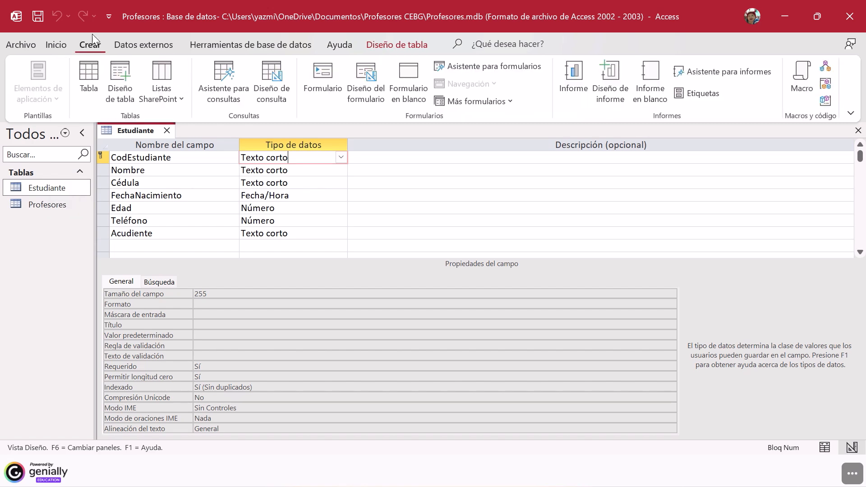
pyautogui.click(90, 80)
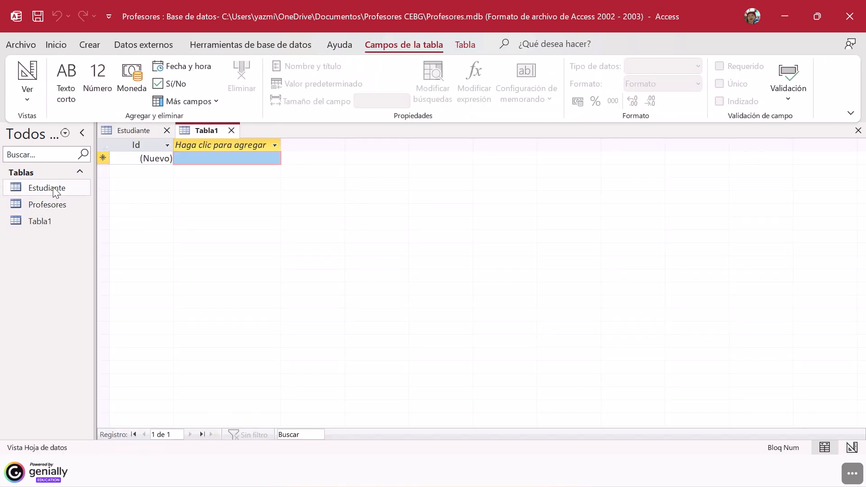
pyautogui.click(50, 222)
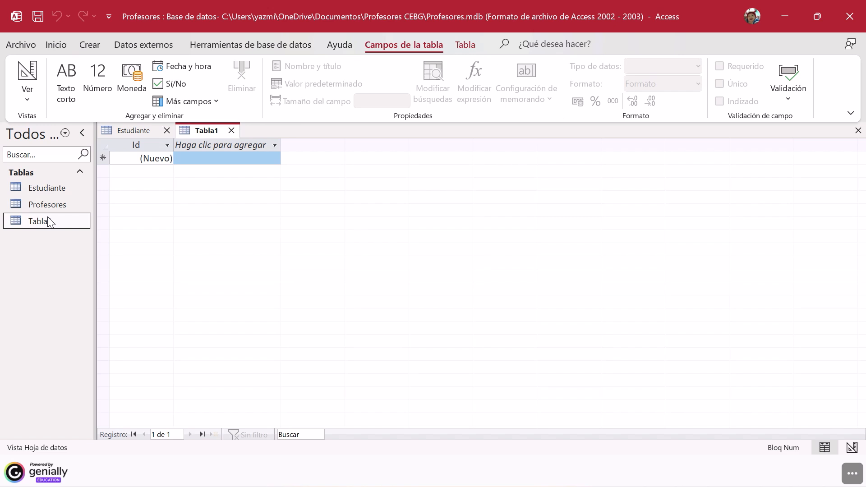
pyautogui.rightClick(56, 224)
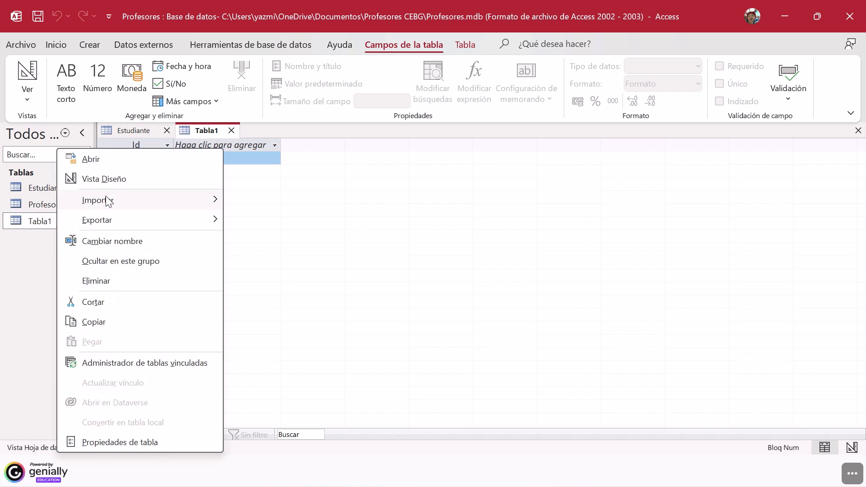
pyautogui.click(104, 179)
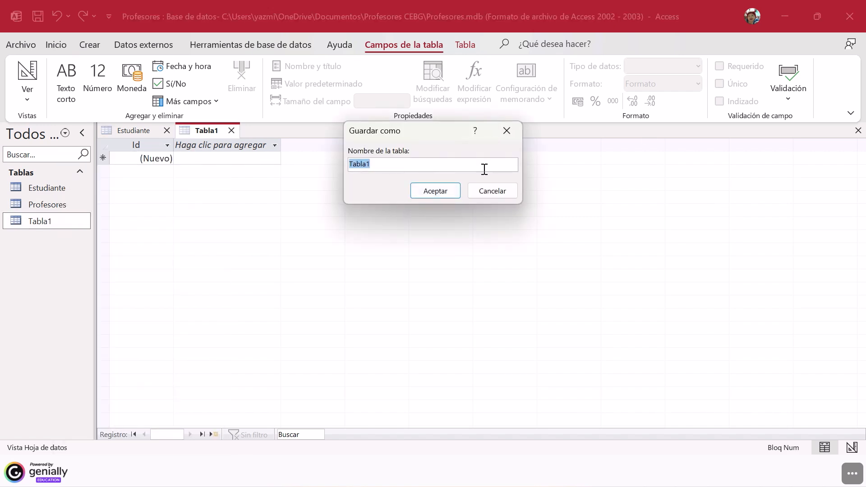
pyautogui.write('Materia')
pyautogui.click(435, 191)
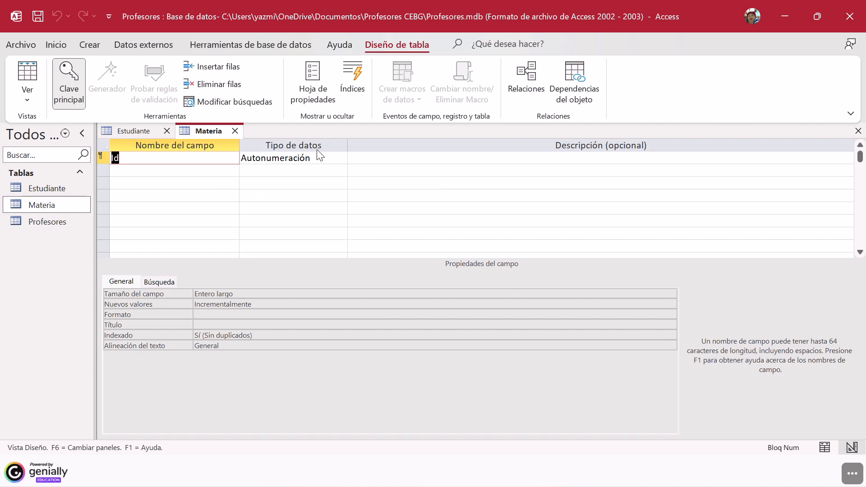
# Step: Rename the Materia table's Id field as CodMateria and set its data type to Texto corto
pyautogui.click(305, 160)
pyautogui.click(175, 159)
pyautogui.press('BackSpace')
pyautogui.press('BackSpace')
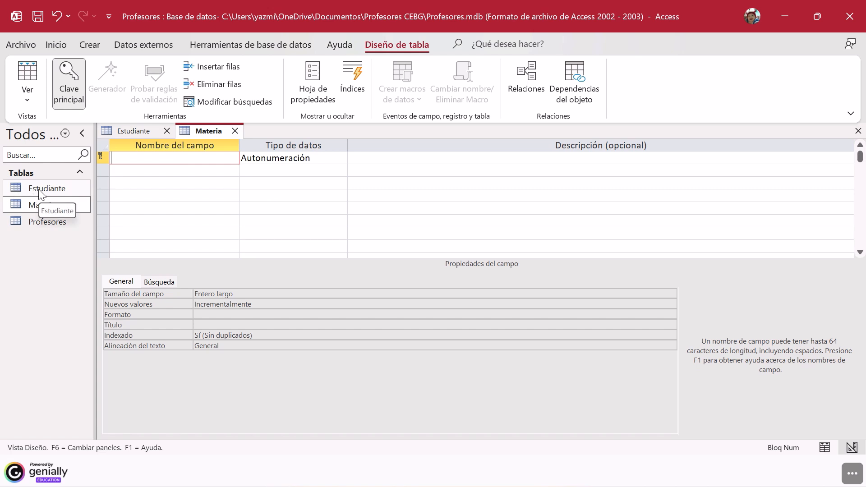
pyautogui.write('Cod')
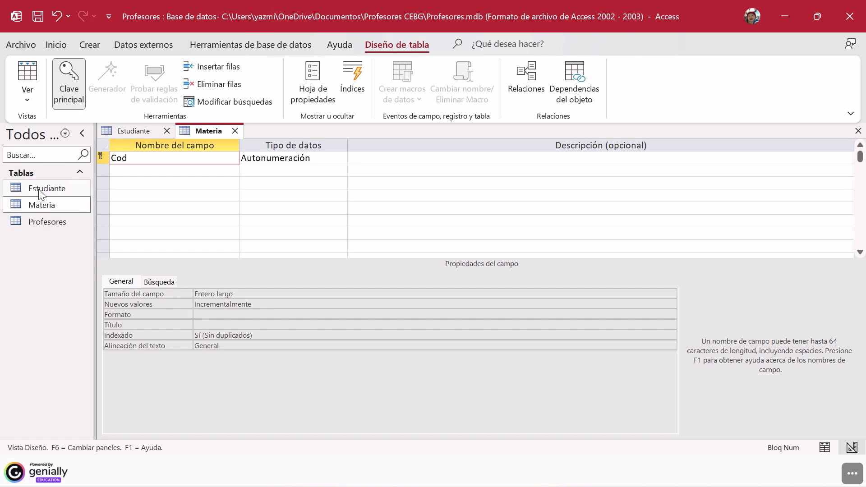
pyautogui.write('Materia')
pyautogui.click(306, 163)
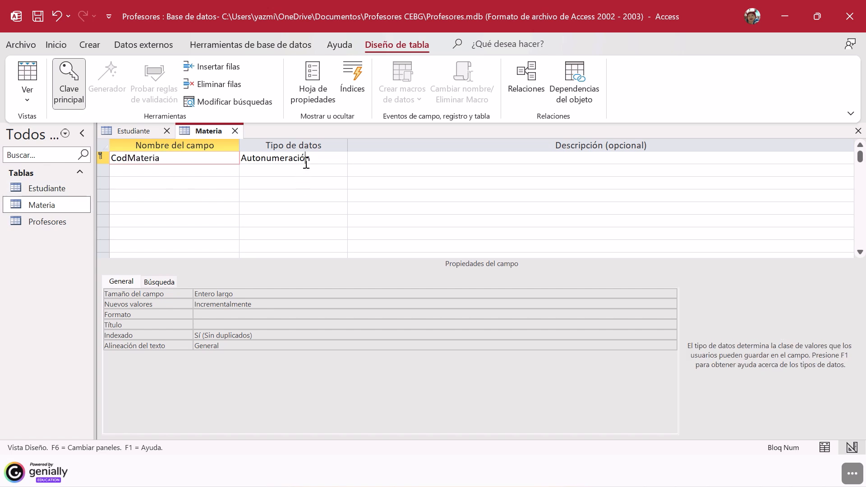
pyautogui.click(342, 159)
pyautogui.click(266, 168)
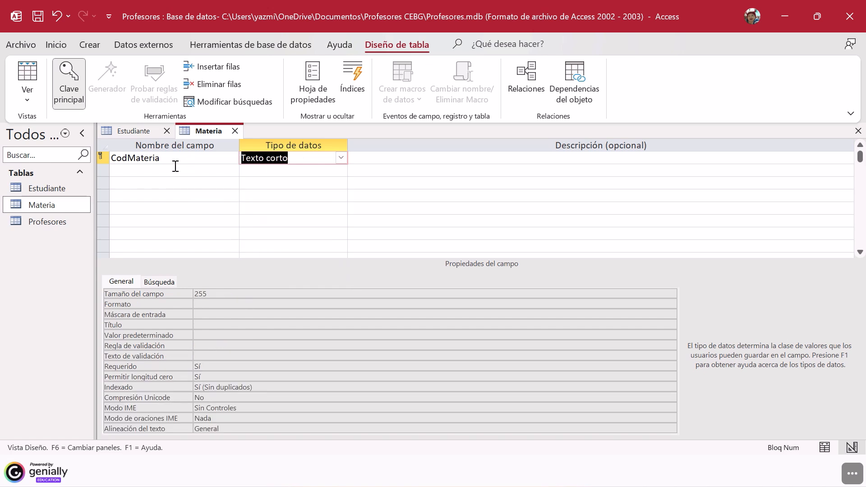
# Step: Add a field named Nombre with the data type Texto corto below CodMateria
pyautogui.click(175, 167)
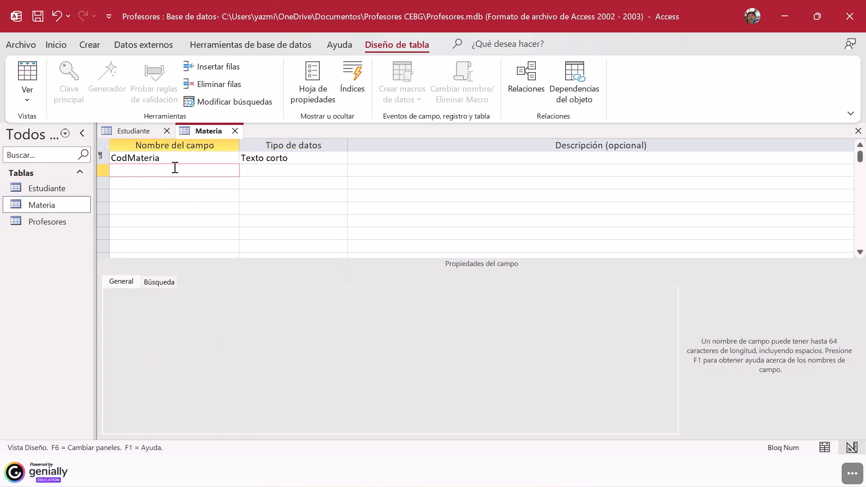
pyautogui.write('Nombre')
pyautogui.click(255, 170)
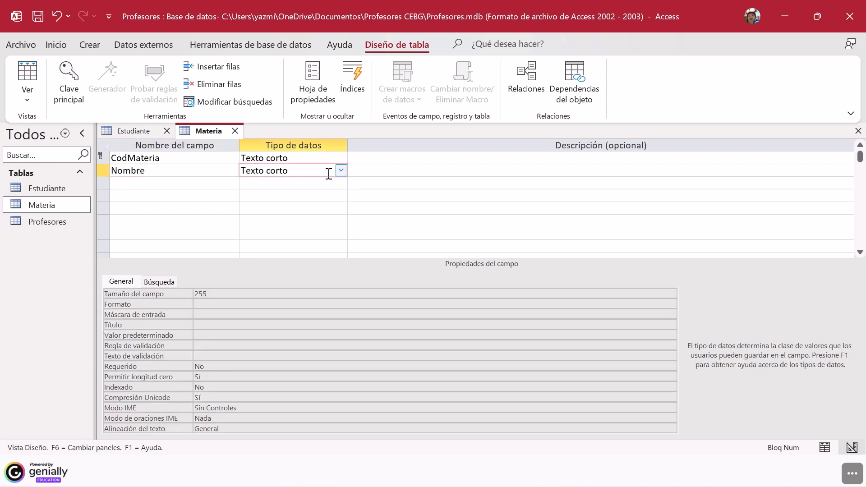
# Step: Add a field named Nivel with the data type Texto corto below Nombre
pyautogui.click(171, 184)
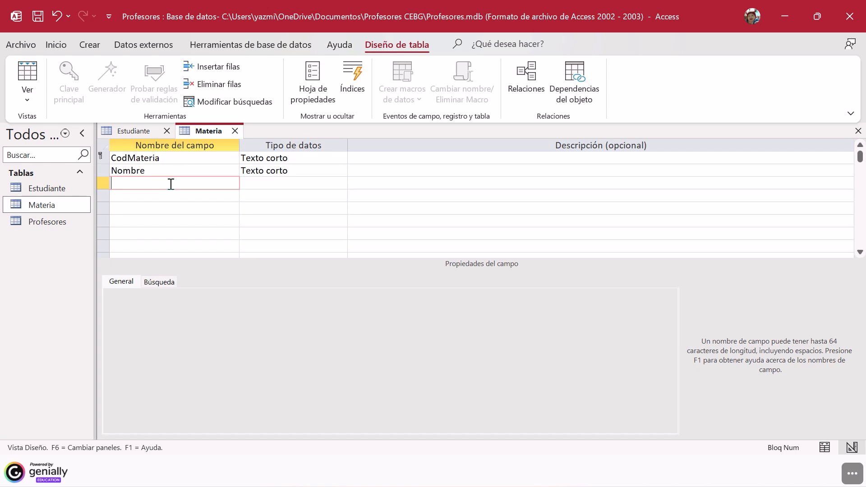
pyautogui.write('Novel')
pyautogui.press('BackSpace')
pyautogui.press('BackSpace')
pyautogui.press('BackSpace')
pyautogui.write('el')
pyautogui.click(313, 184)
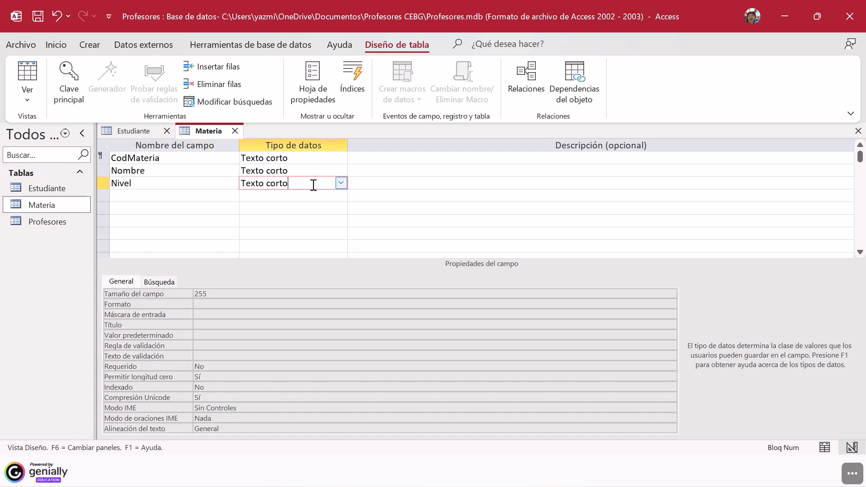
# Step: Add a field named CodProfesor with the data type Texto corto below Nivel and save the Materia table
pyautogui.click(199, 199)
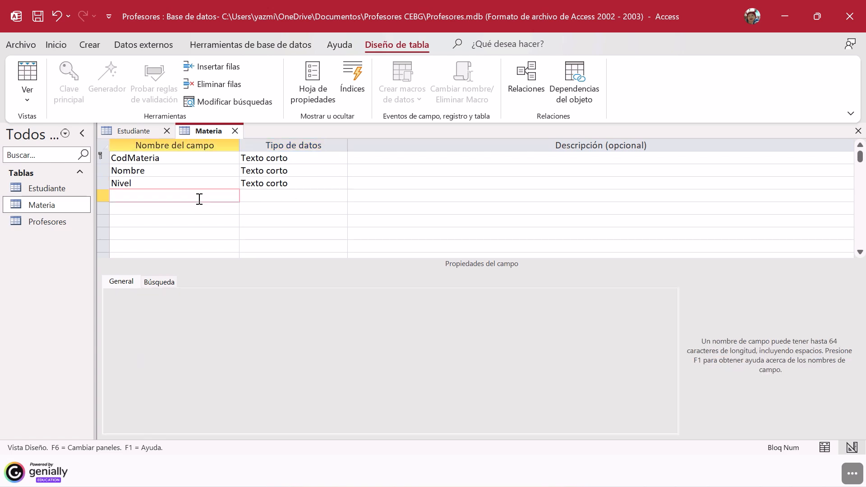
pyautogui.write('CodProfesor')
pyautogui.click(297, 194)
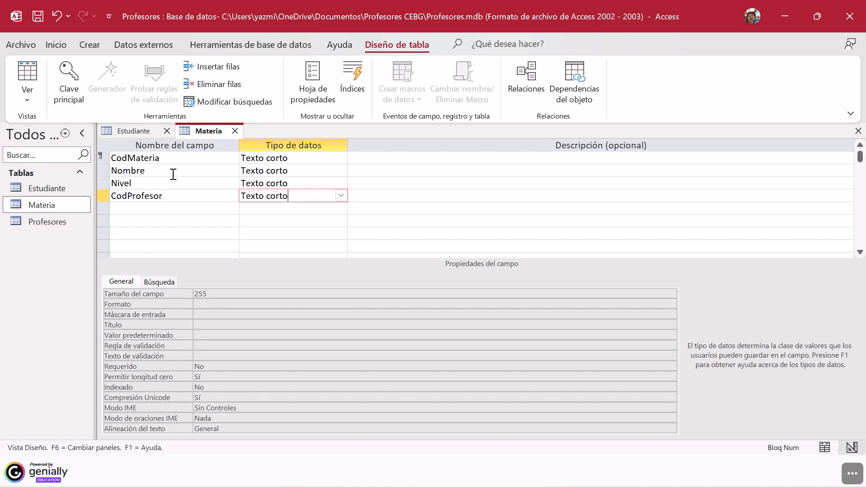
pyautogui.click(42, 18)
# Step: Go over the Estudiante, Materia and Profesores tables in the database's list of tables
pyautogui.click(38, 194)
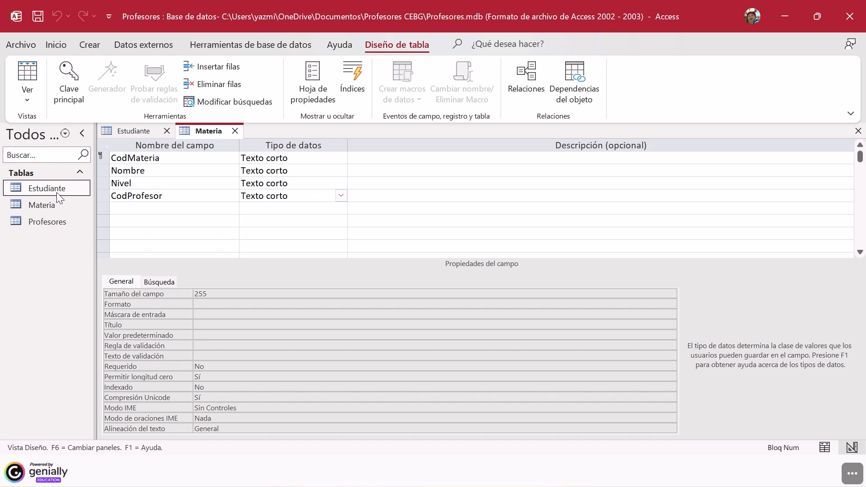
pyautogui.click(56, 205)
pyautogui.click(55, 223)
pyautogui.click(56, 206)
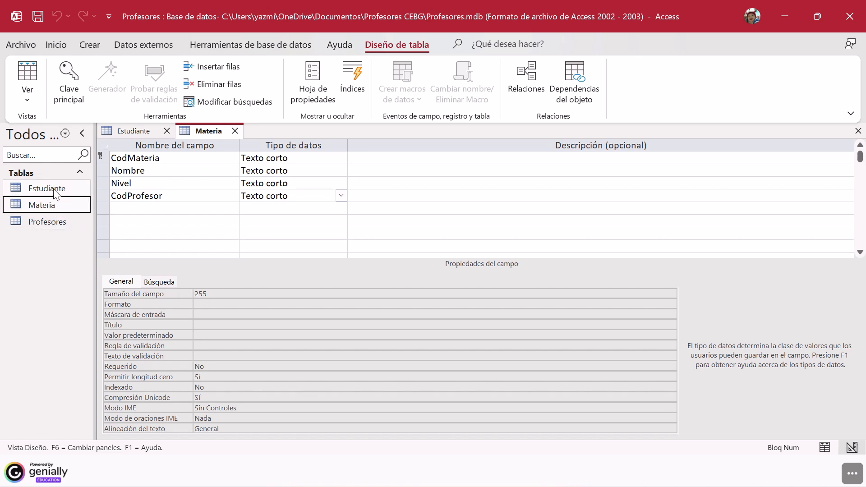
pyautogui.click(55, 192)
pyautogui.click(52, 205)
pyautogui.click(54, 222)
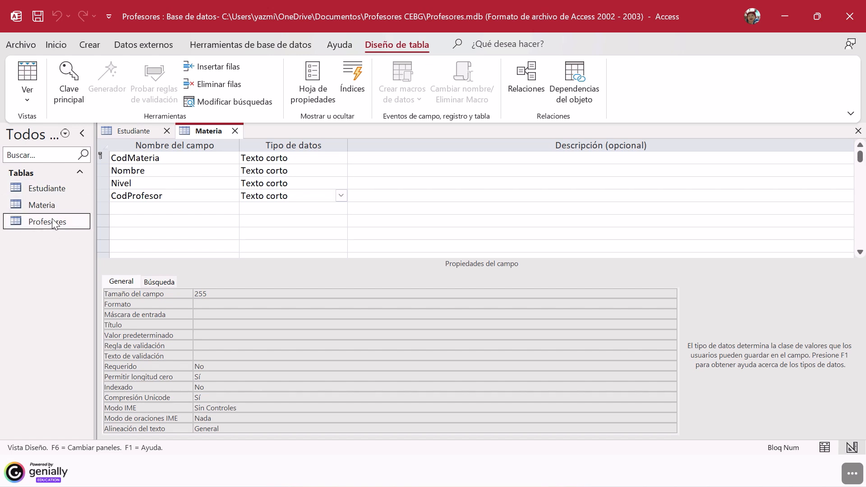
pyautogui.click(55, 205)
pyautogui.click(55, 193)
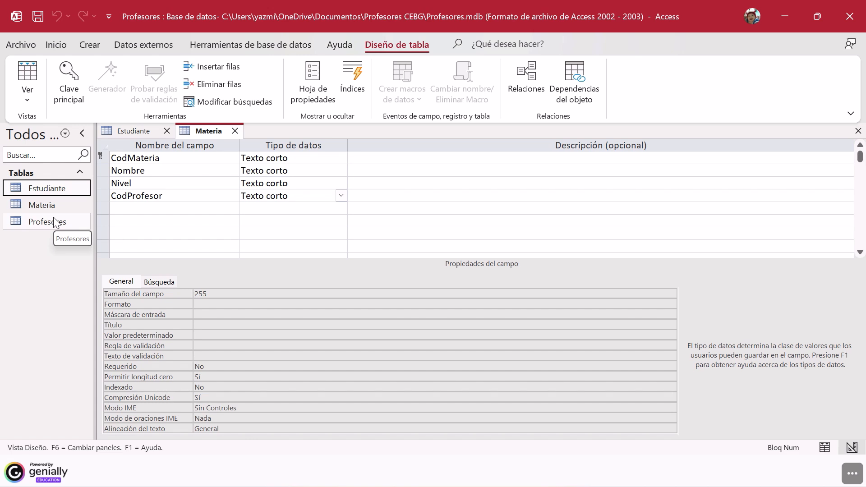
pyautogui.moveTo(283, 1)
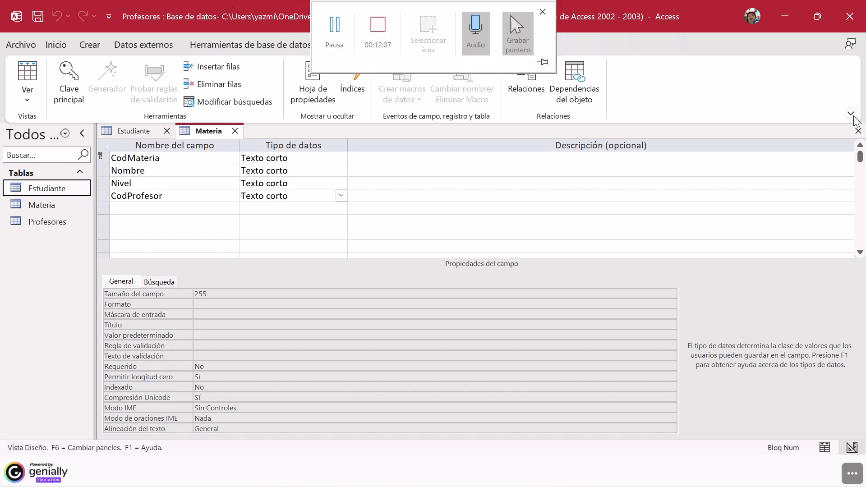
pyautogui.moveTo(371, 4)
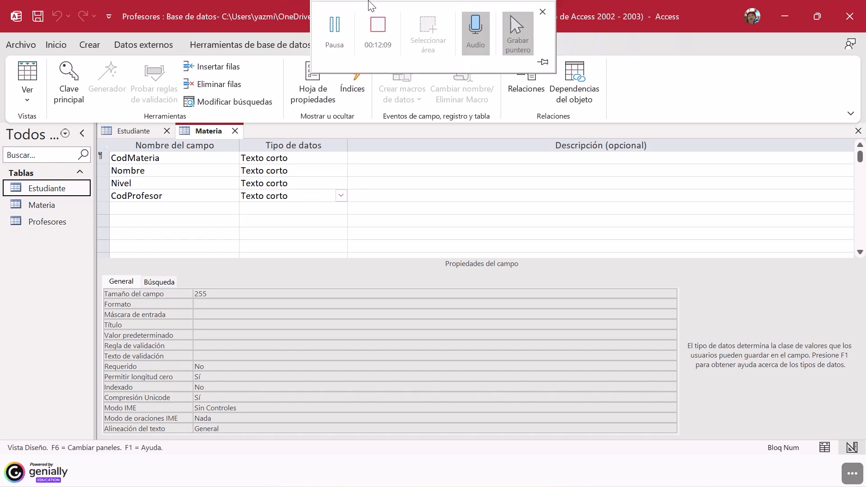